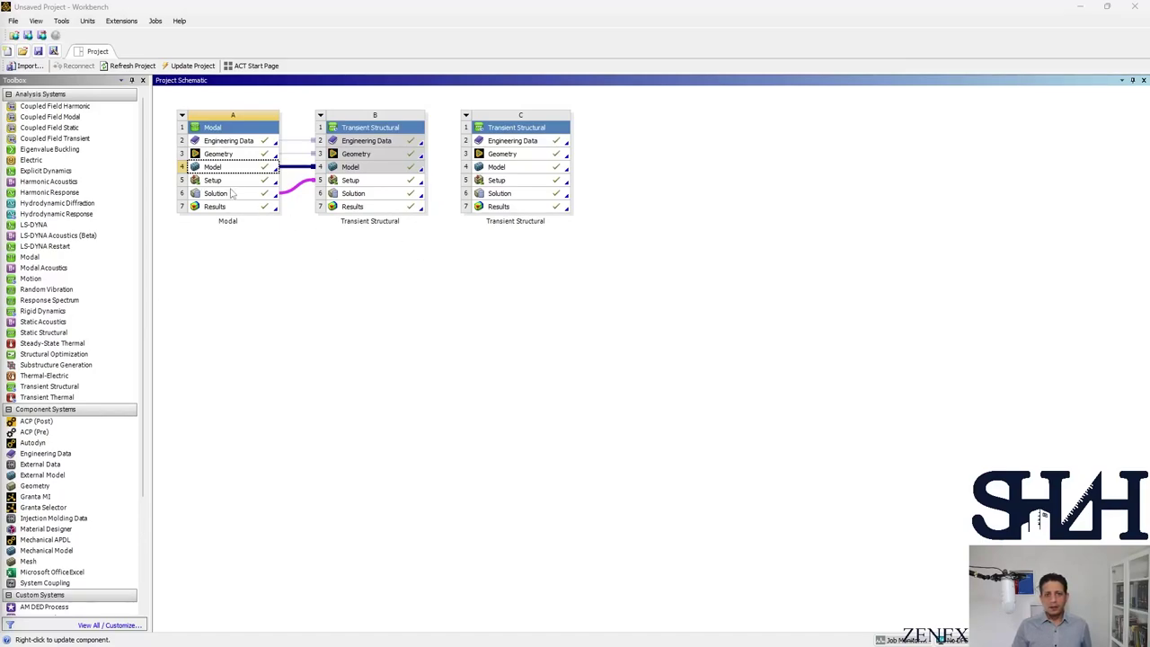
# Open the modal system's model and animate the transient Y-axis directional deformation of the beam in a side view
pyautogui.doubleClick(218, 168)
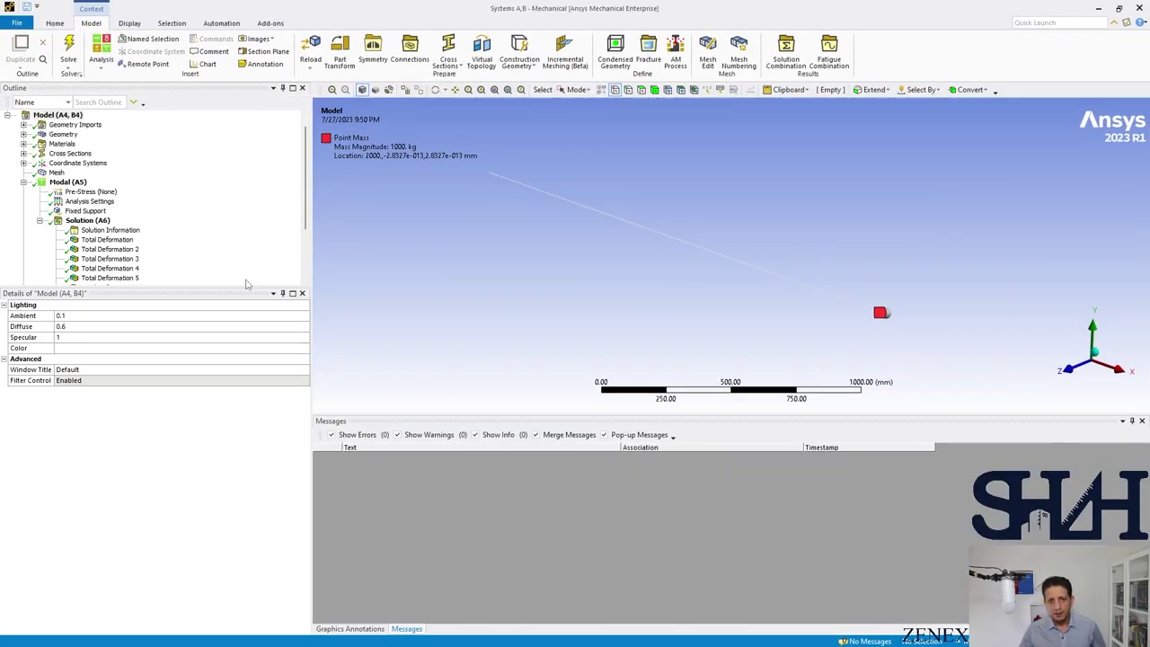
pyautogui.scroll(-3, 205, 245)
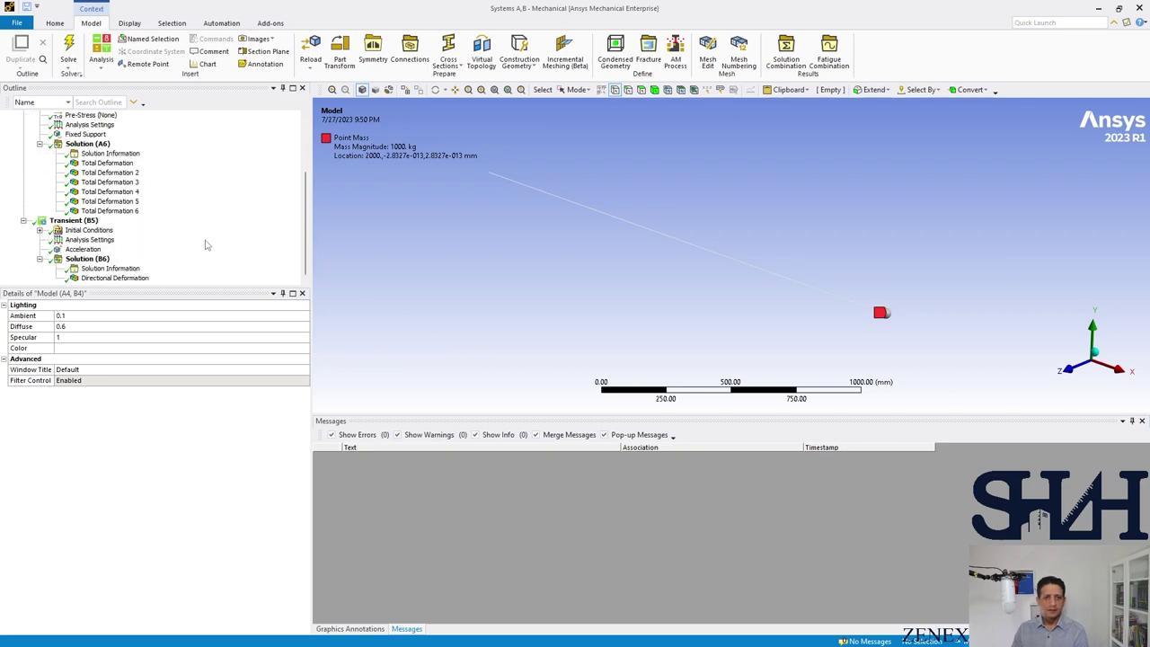
pyautogui.click(90, 279)
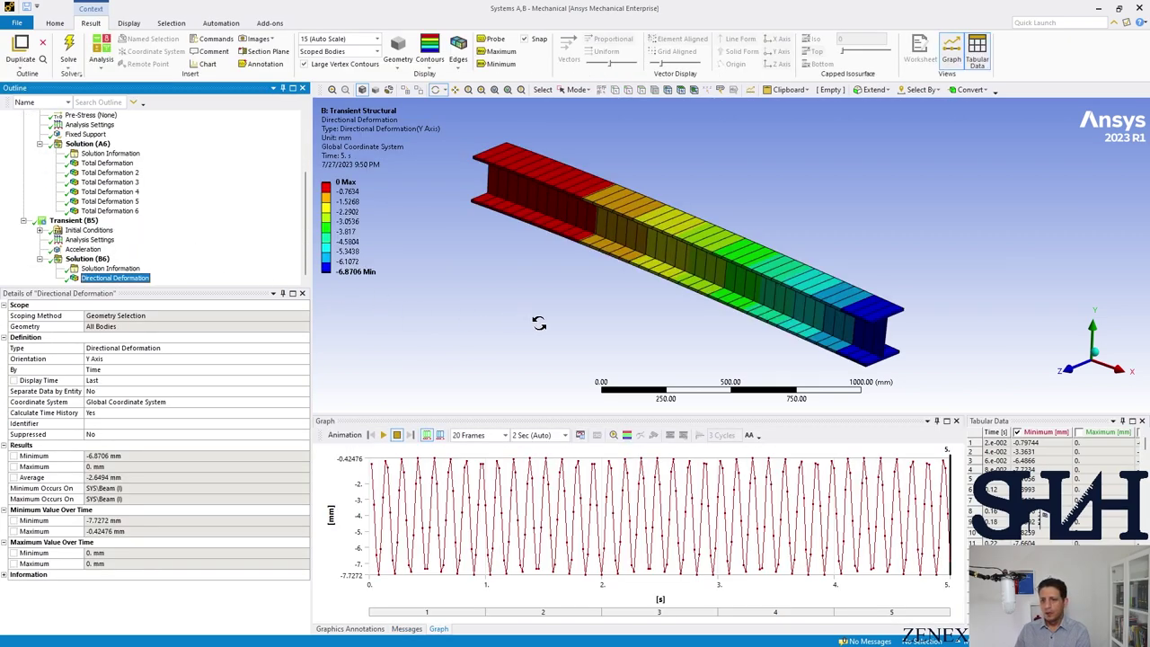
pyautogui.moveTo(606, 321); pyautogui.dragTo(677, 320)
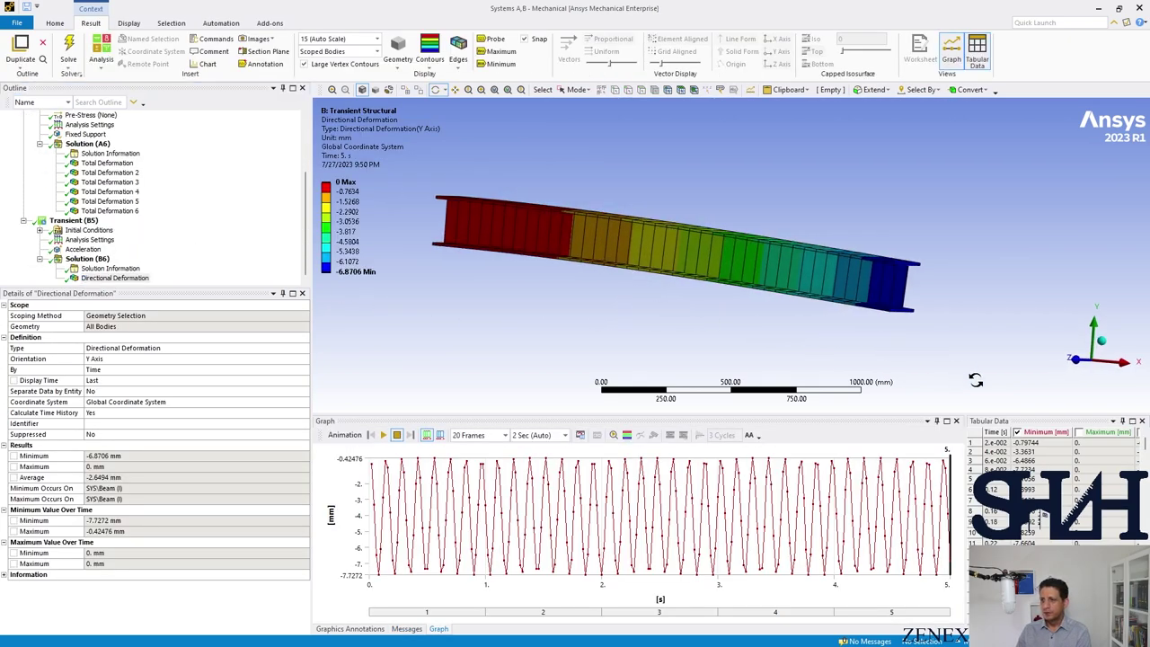
pyautogui.moveTo(975, 380); pyautogui.dragTo(656, 326)
pyautogui.click(383, 435)
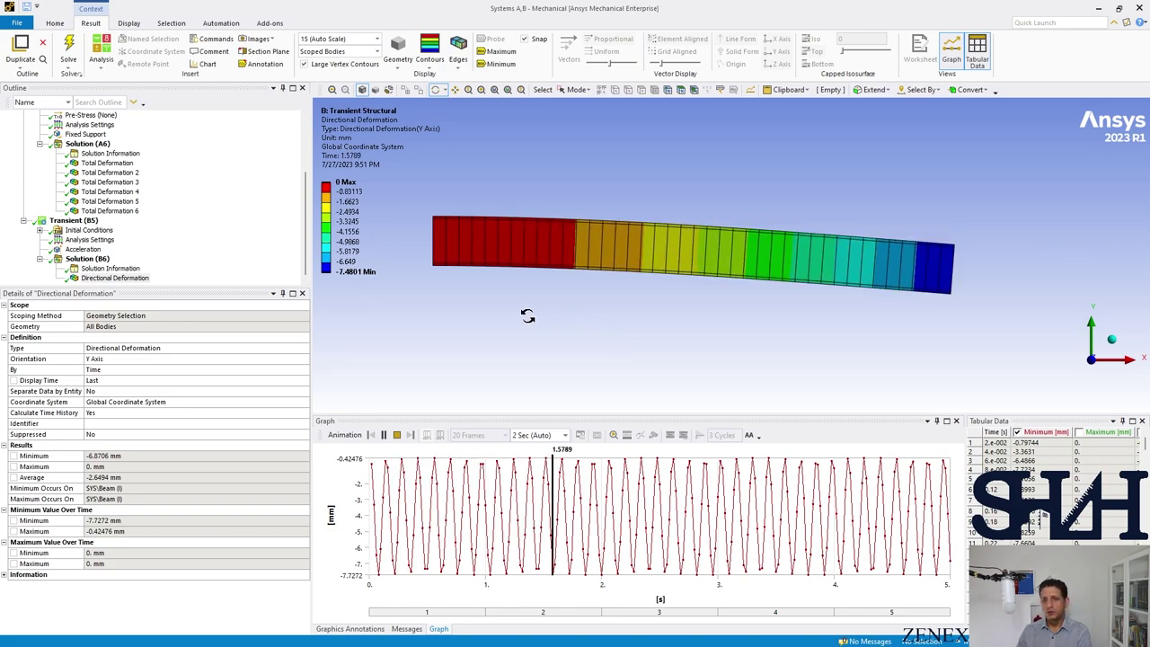
# Play the animation of the modal Total Deformation 2 result and stop it
pyautogui.click(85, 173)
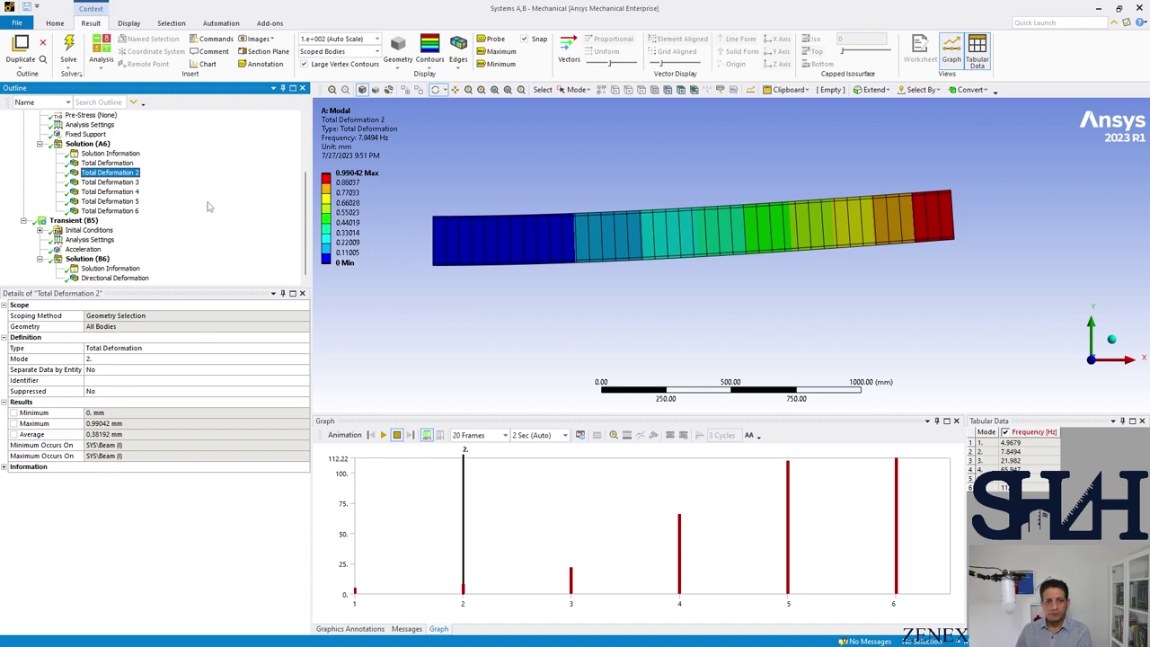
pyautogui.click(382, 435)
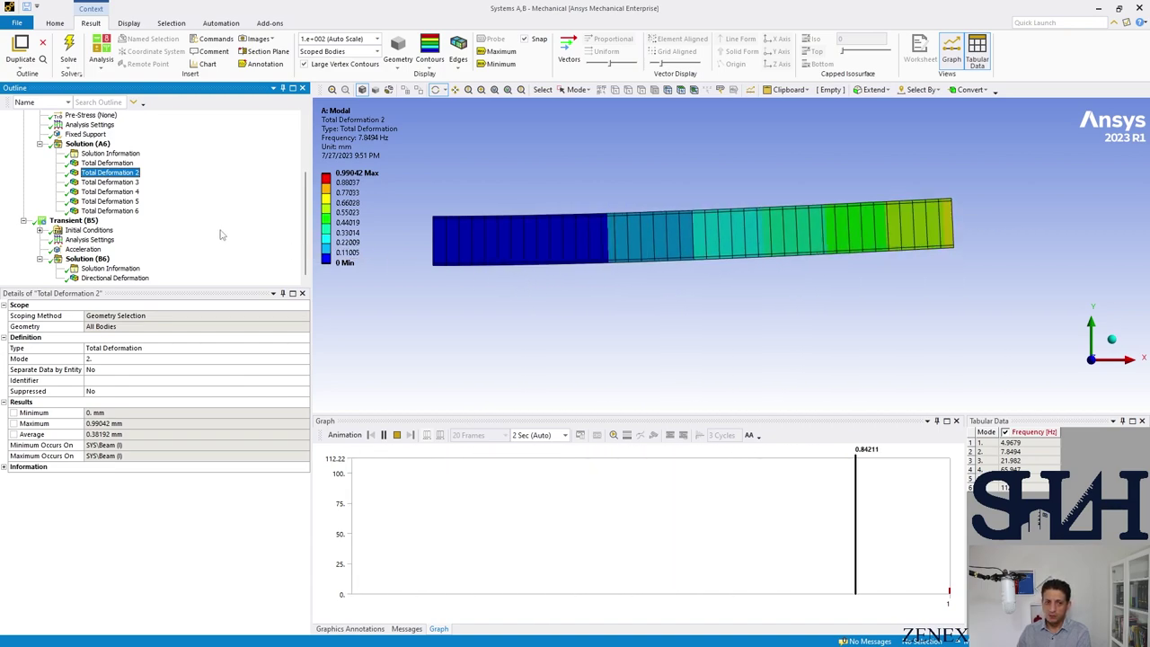
pyautogui.click(388, 434)
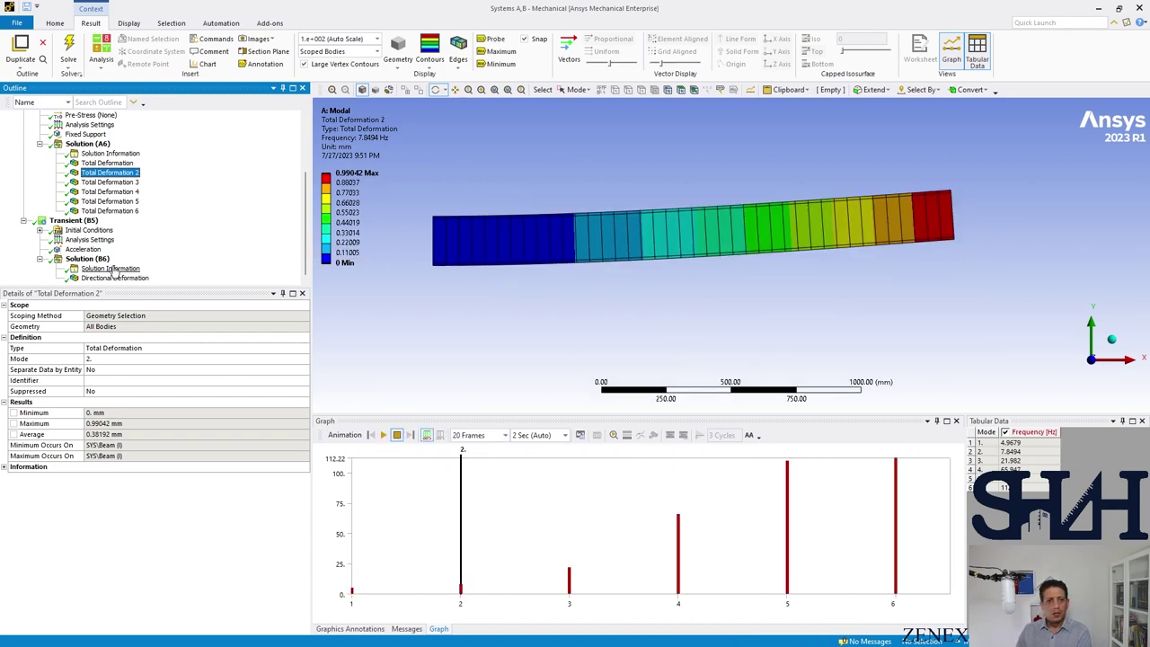
# Set the damping ratio in the transient analysis settings to 0.05 and solve the transient analysis again
pyautogui.click(87, 240)
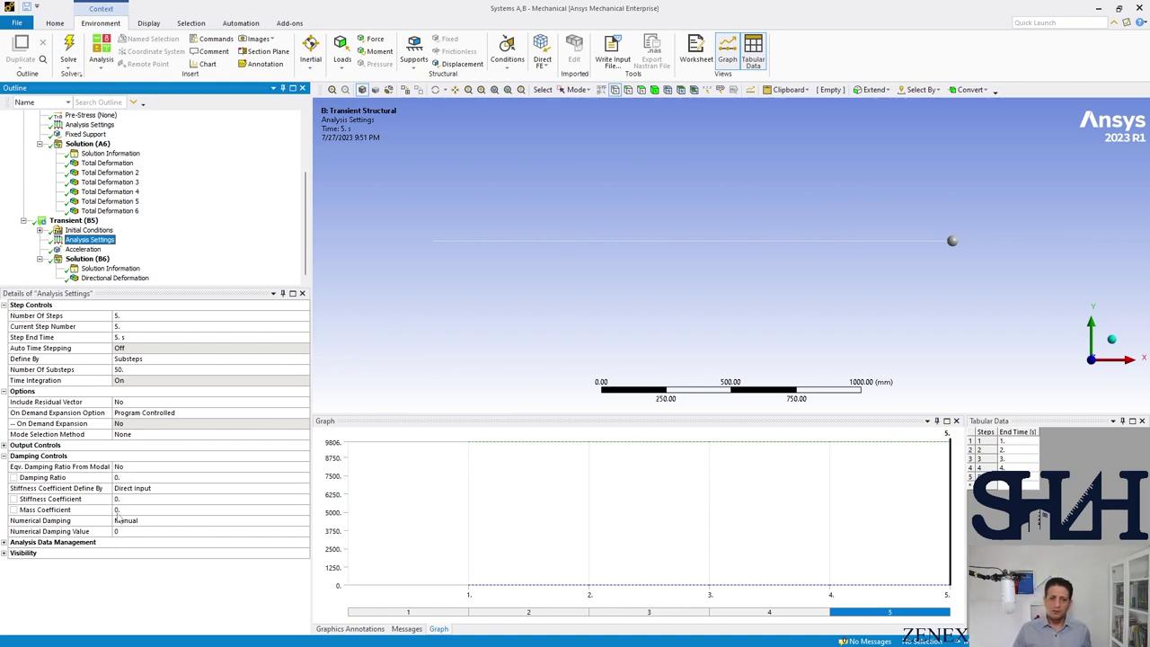
pyautogui.click(90, 278)
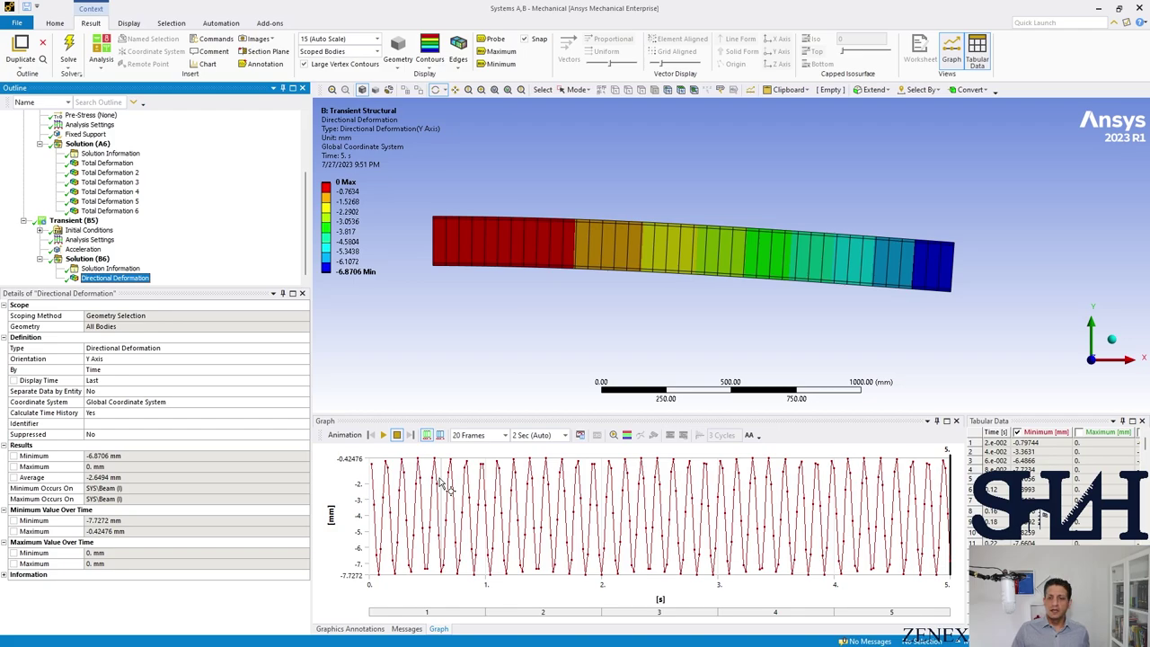
pyautogui.click(90, 240)
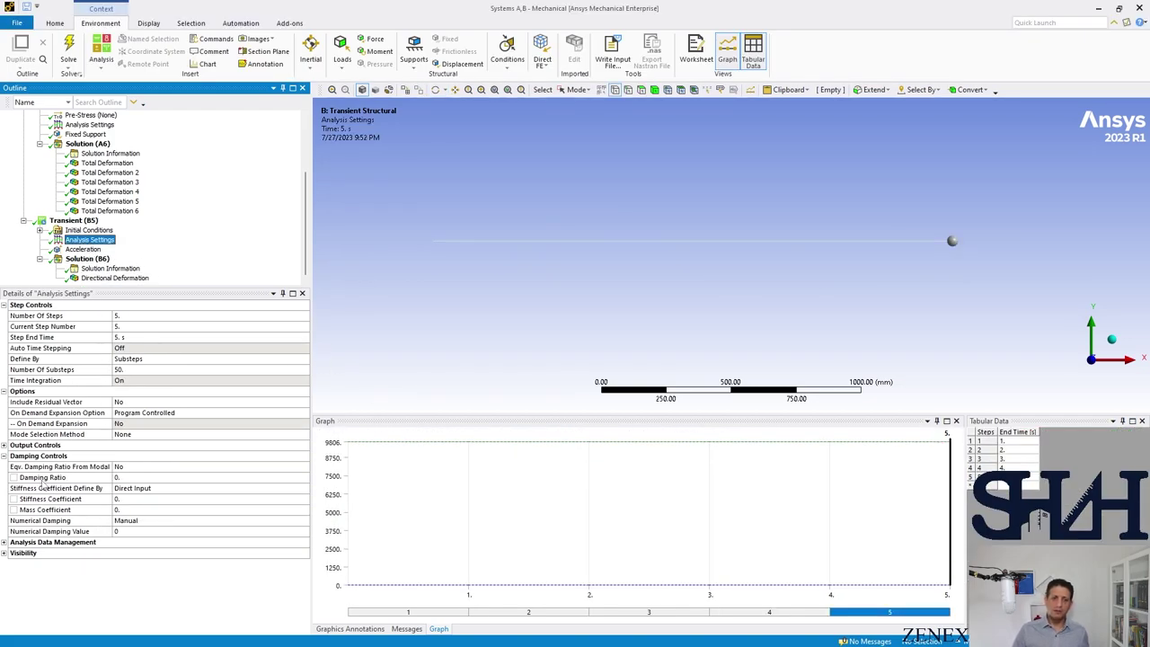
pyautogui.click(133, 478)
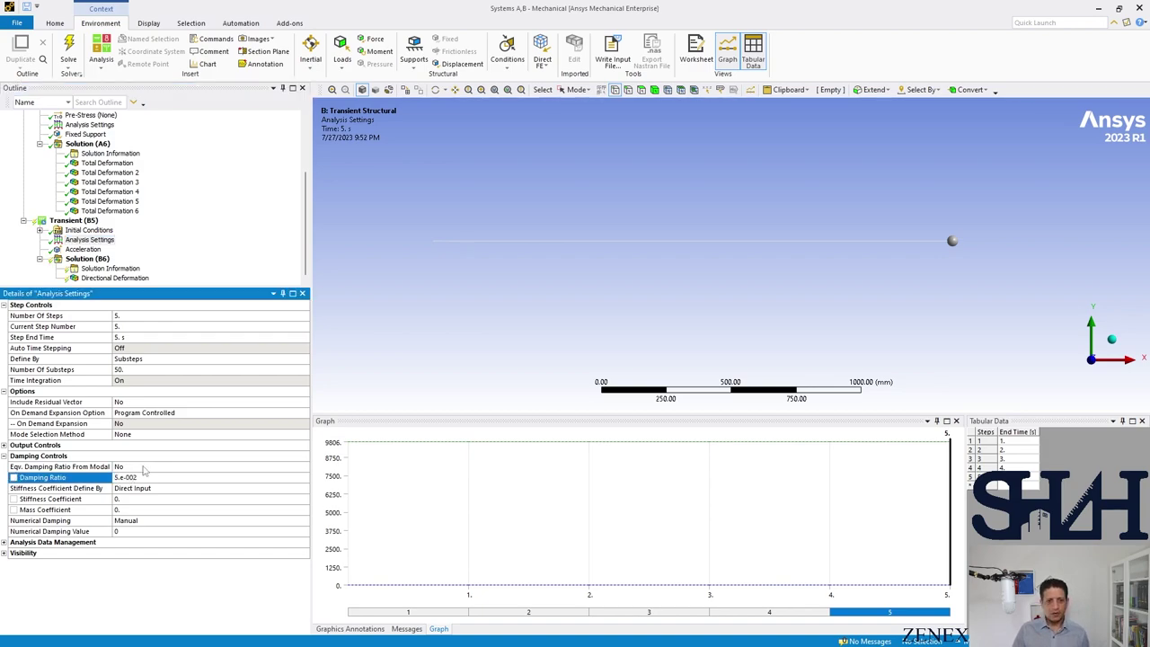
pyautogui.rightClick(73, 220)
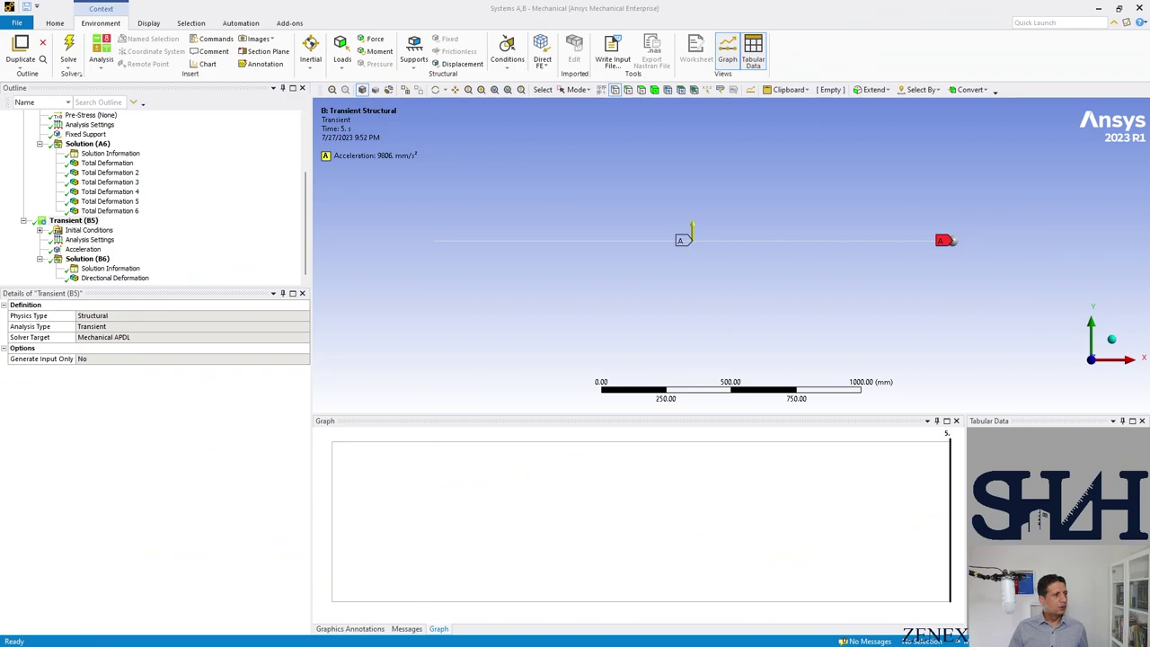
pyautogui.hotkey('alt', 'Tab')
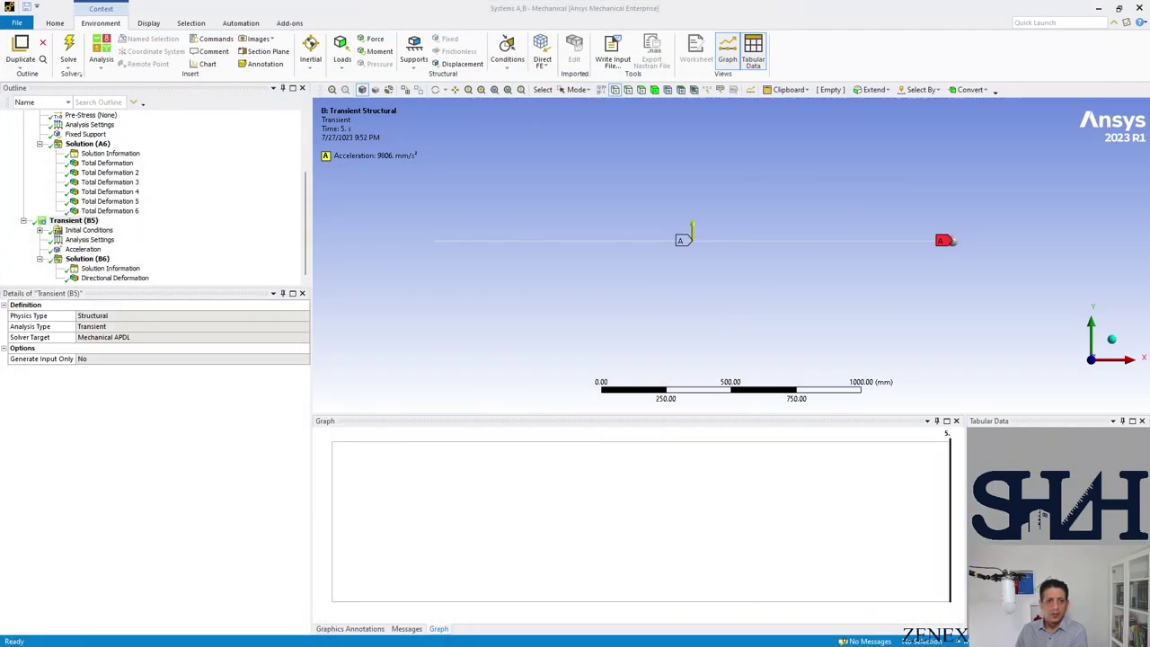
# Compare the damped directional deformation graph with the analytical response plot in the Mathcad worksheet, and return to Ansys Mechanical
pyautogui.click(115, 277)
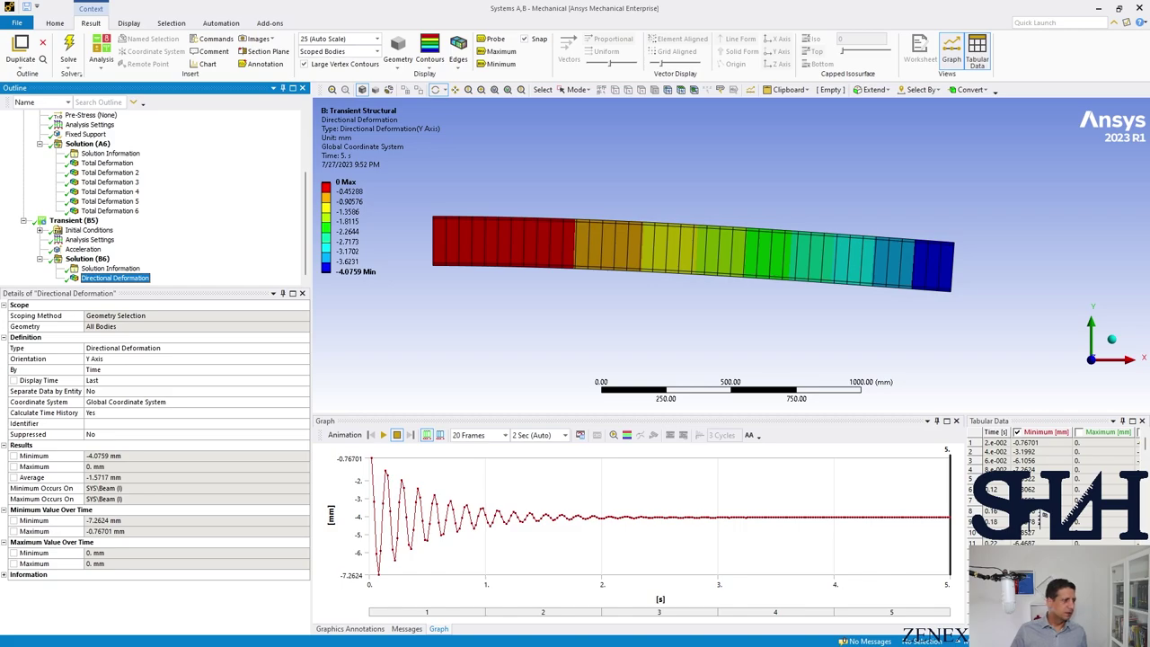
pyautogui.hotkey('alt', 'Tab')
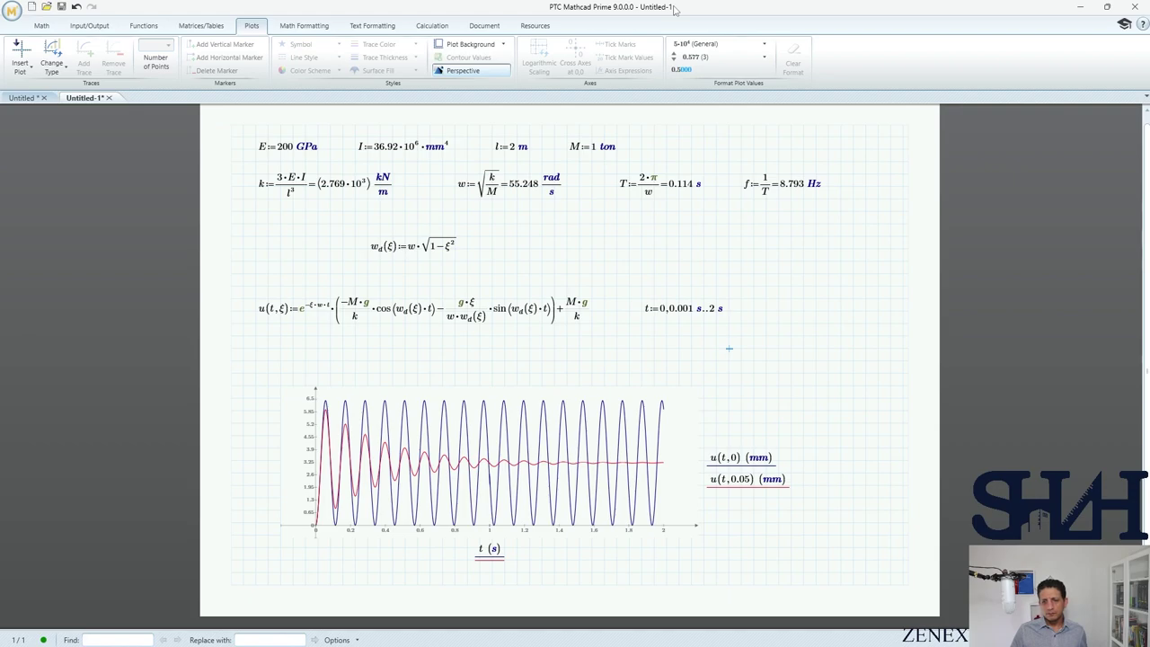
pyautogui.hotkey('alt', 'Tab')
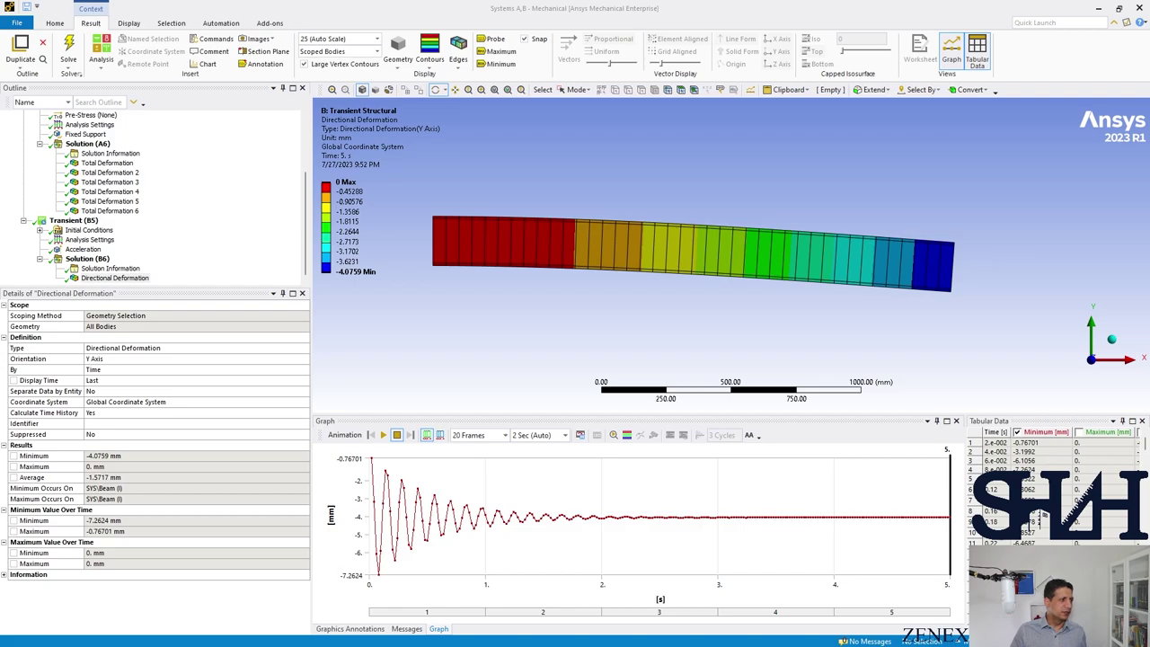
pyautogui.hotkey('alt', 'Tab')
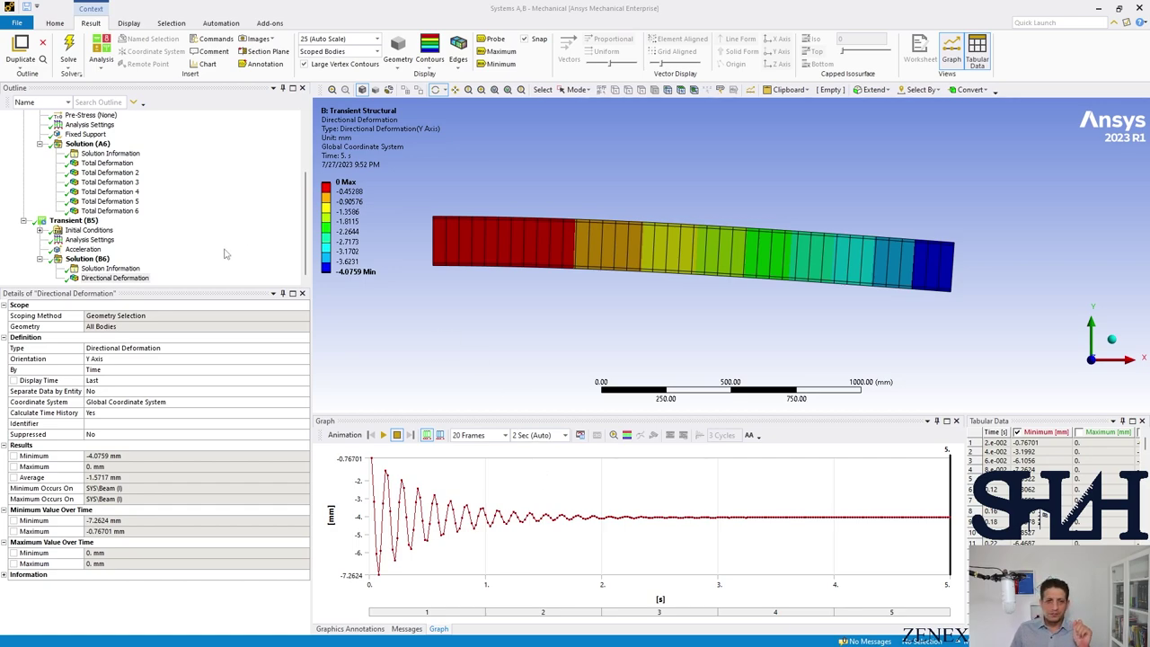
# Set the Modal Environment of the transient analysis's modal initial condition to None
pyautogui.click(39, 231)
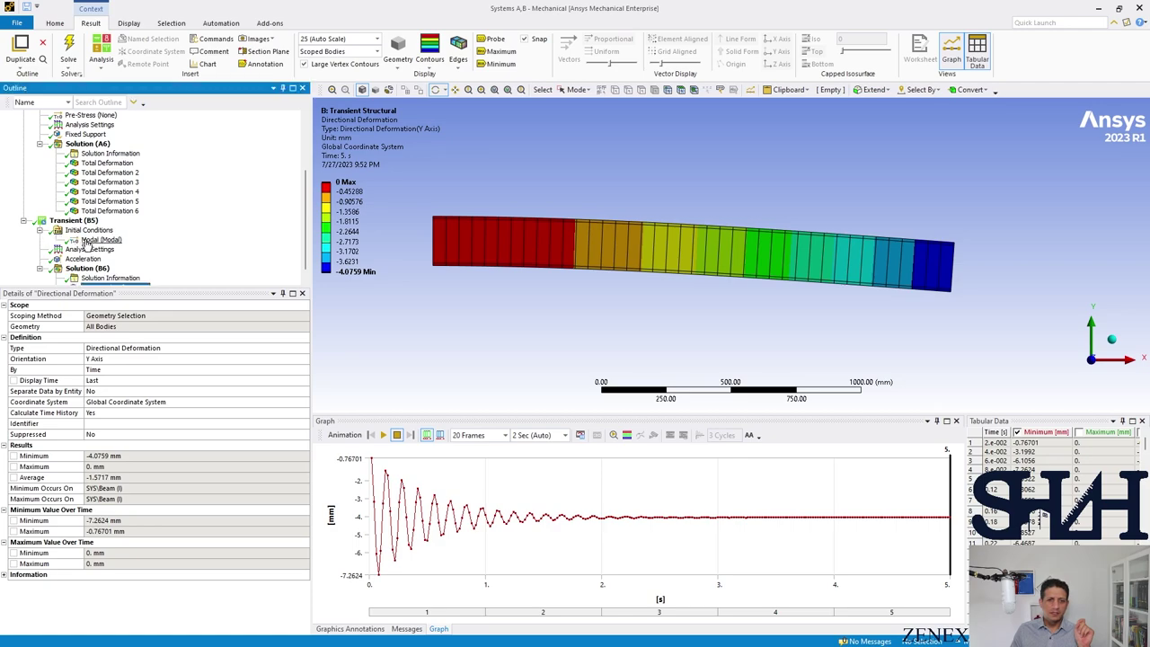
pyautogui.click(95, 243)
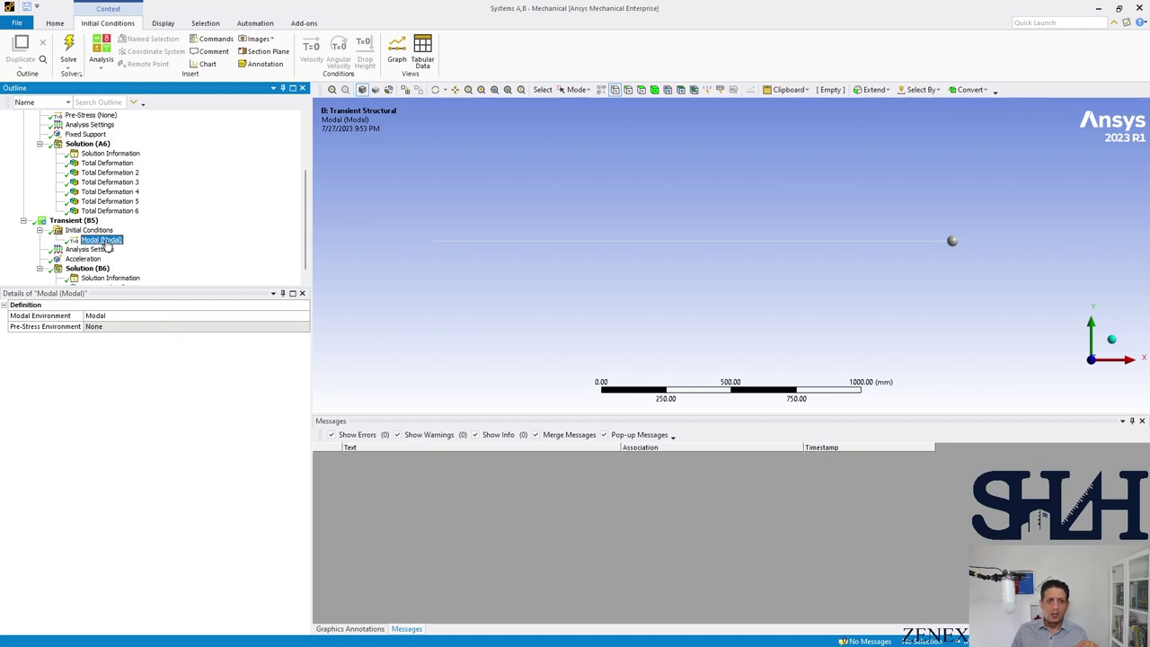
pyautogui.rightClick(106, 240)
pyautogui.moveTo(143, 248)
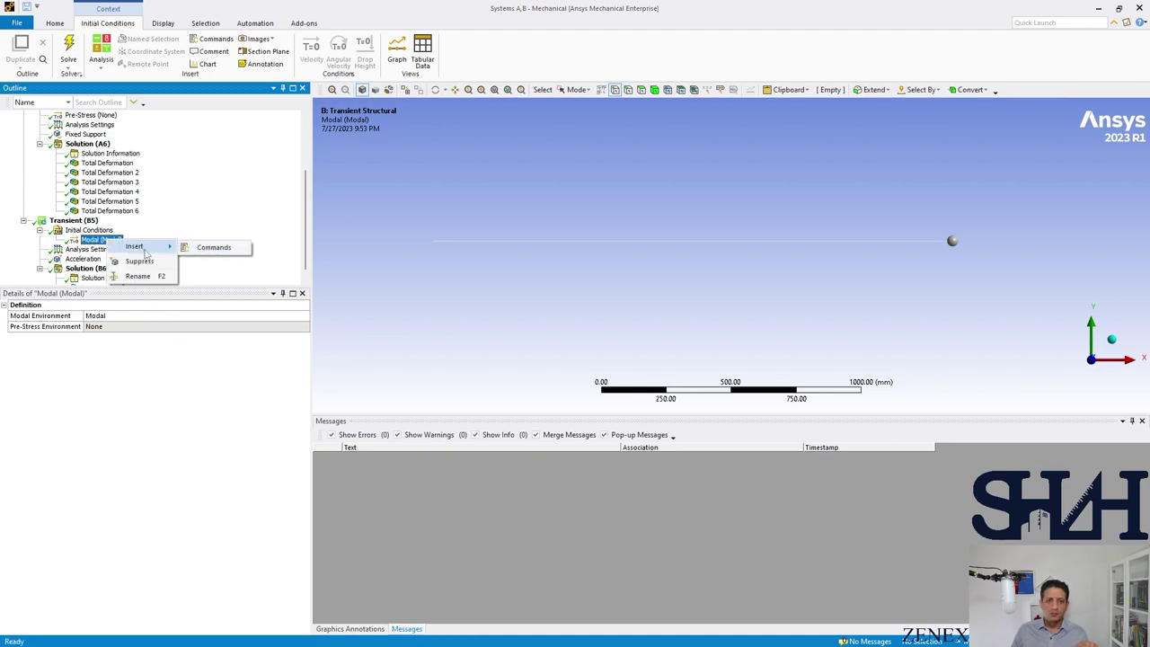
pyautogui.click(203, 322)
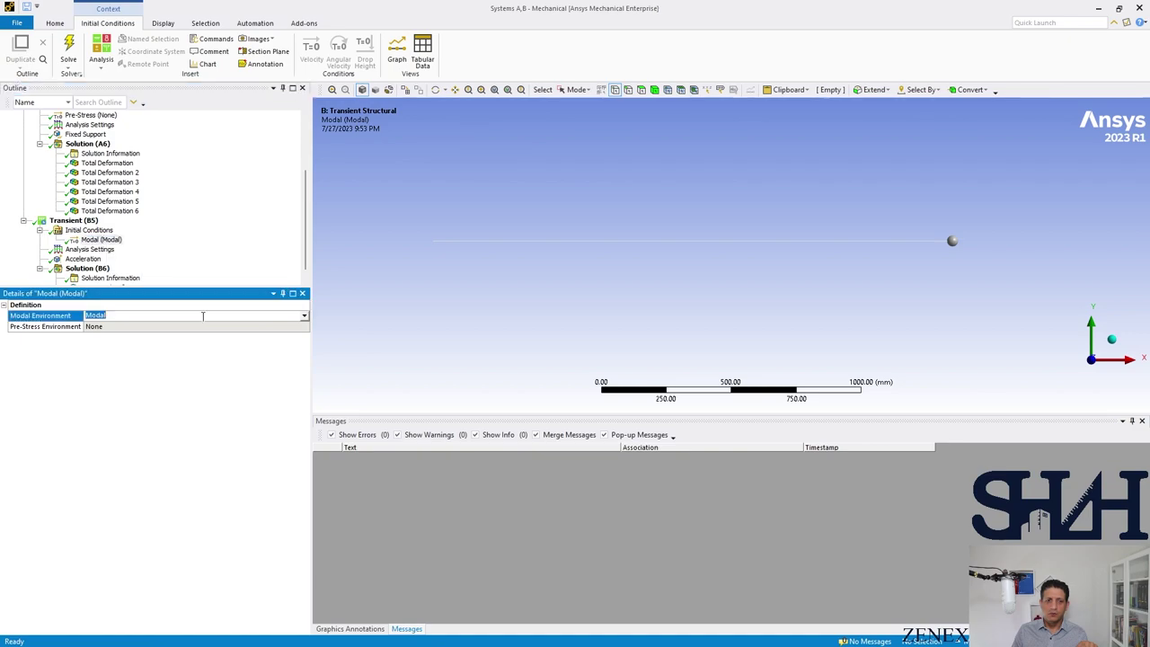
pyautogui.click(203, 322)
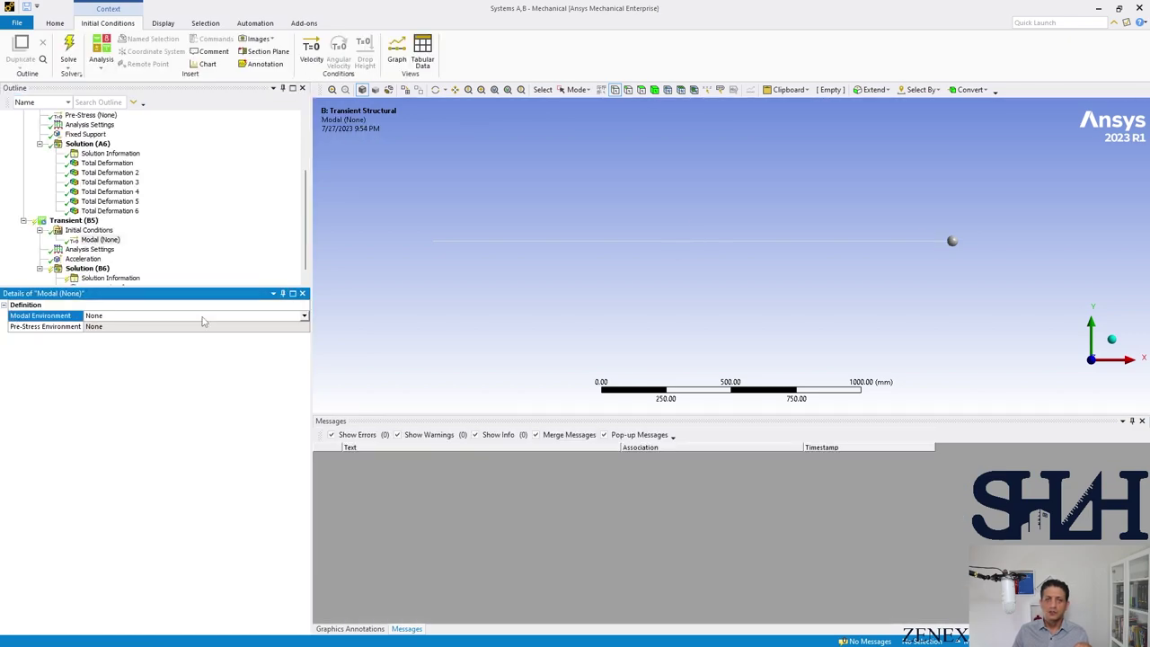
# Insert a Velocity initial condition in the transient analysis and scope it to the beam body
pyautogui.rightClick(101, 240)
pyautogui.moveTo(144, 249)
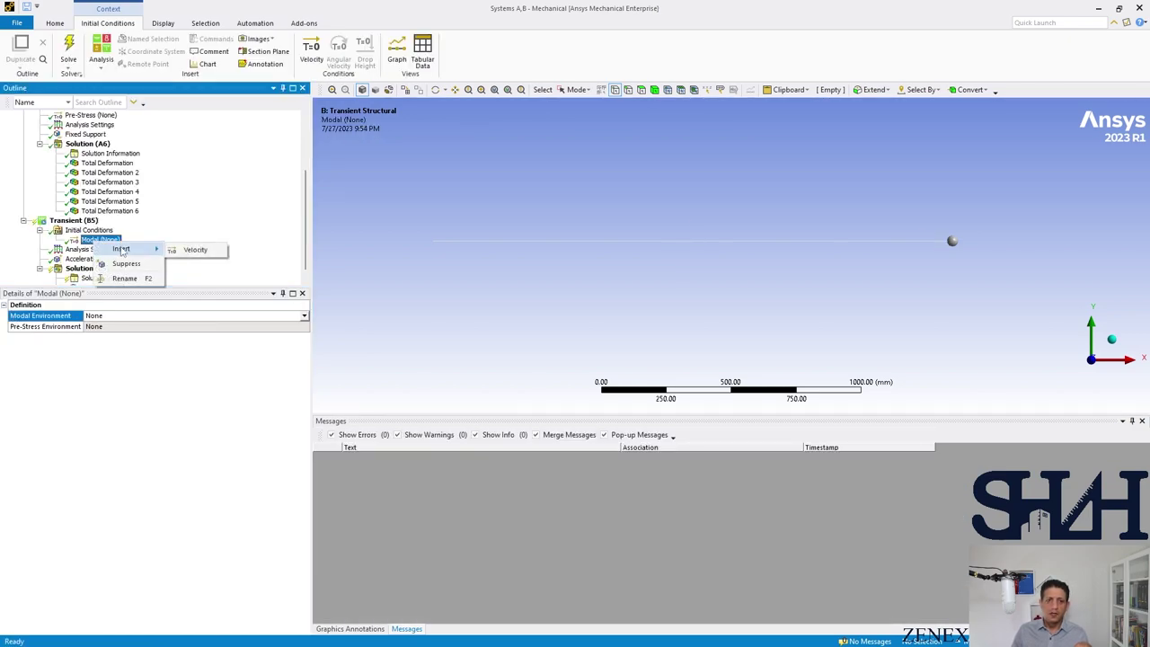
pyautogui.click(194, 250)
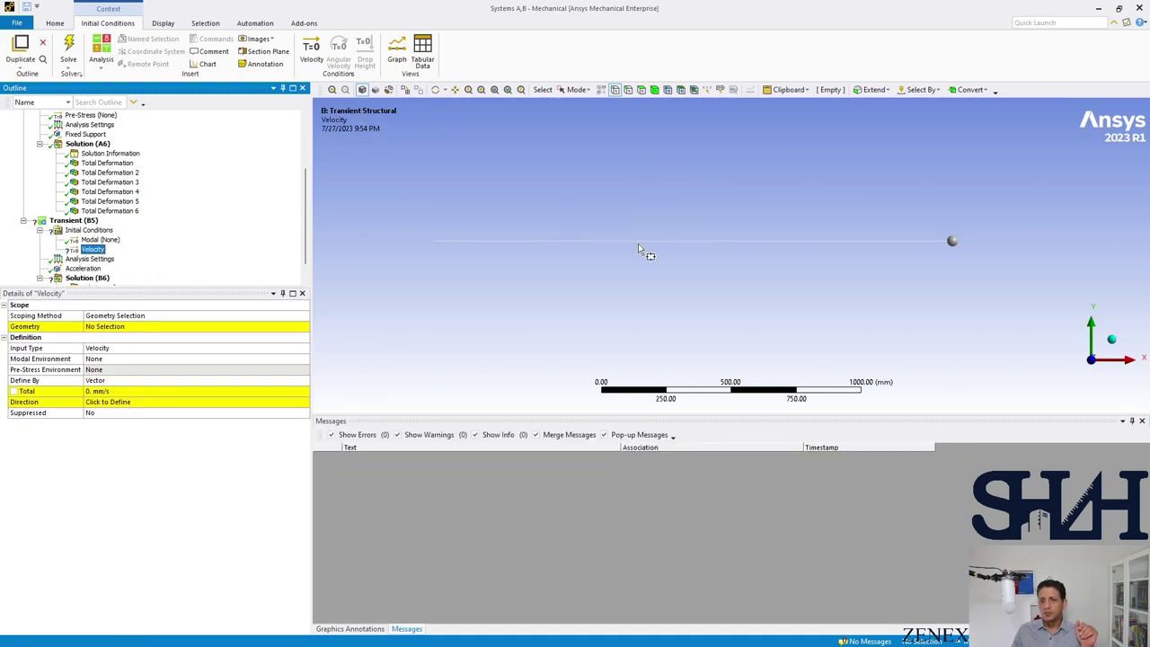
pyautogui.click(575, 90)
pyautogui.click(593, 114)
pyautogui.moveTo(696, 226); pyautogui.dragTo(557, 310)
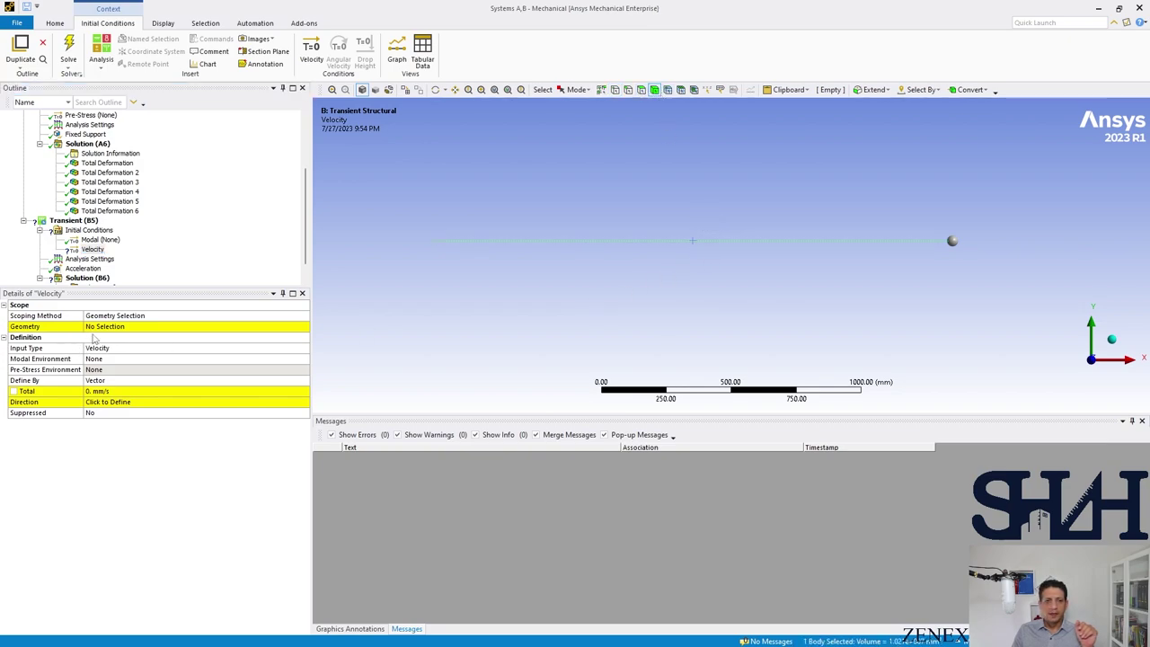
pyautogui.click(108, 327)
pyautogui.click(144, 328)
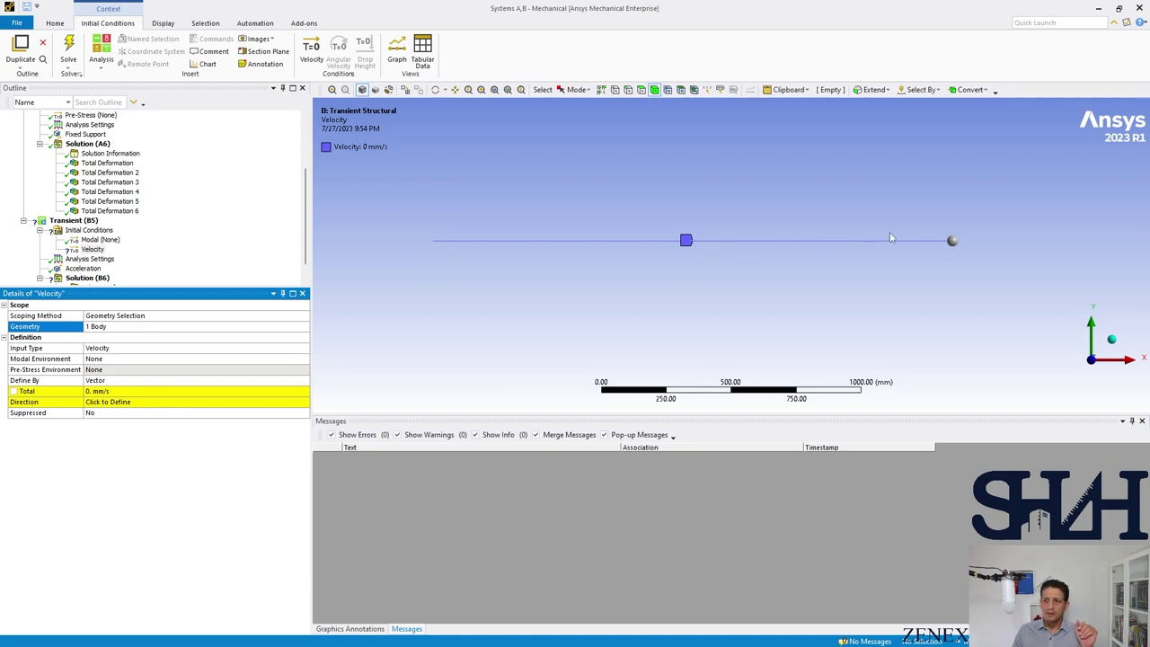
# Try to scope the velocity condition to the beam's end vertex at the point mass
pyautogui.click(953, 241)
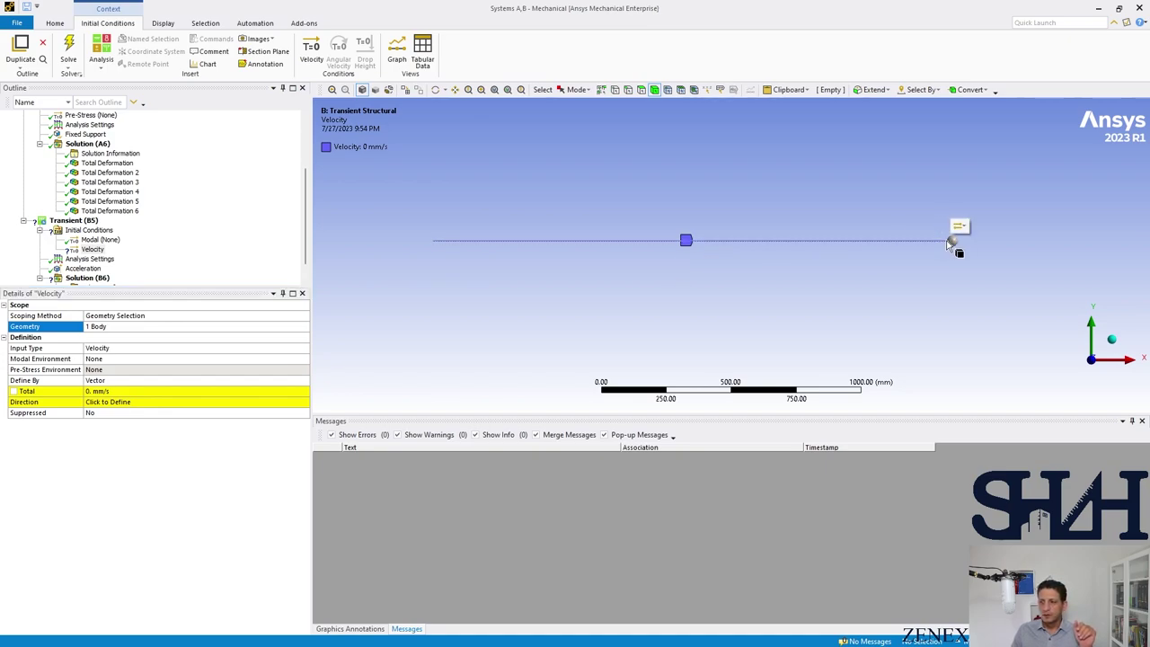
pyautogui.click(615, 89)
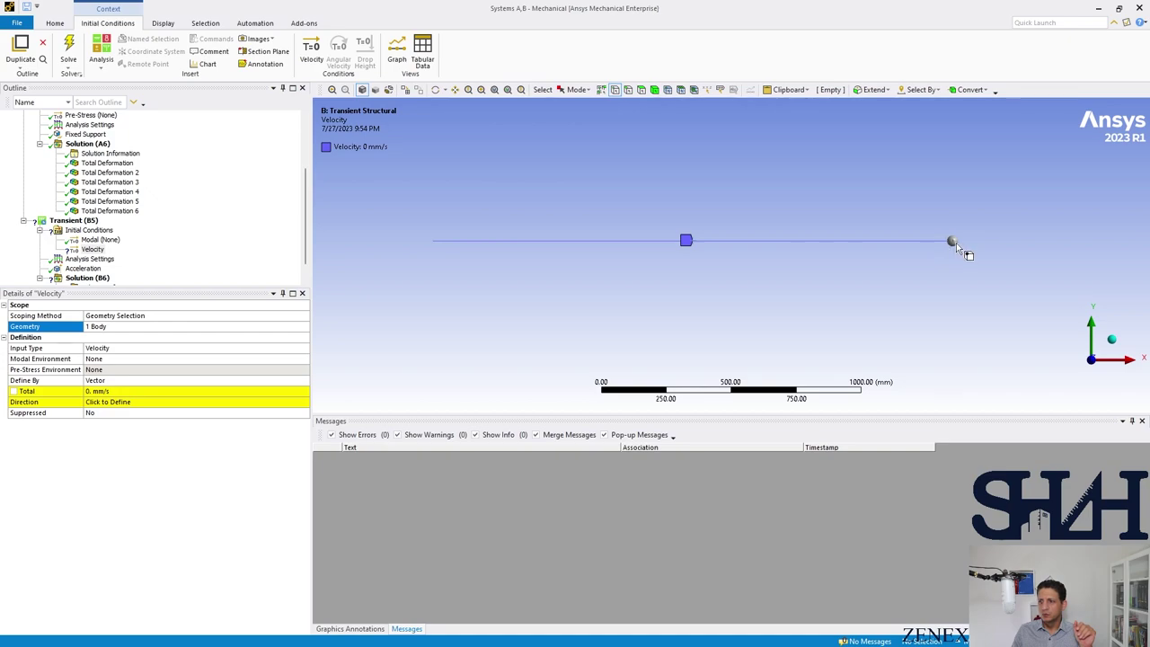
pyautogui.click(952, 241)
pyautogui.click(95, 333)
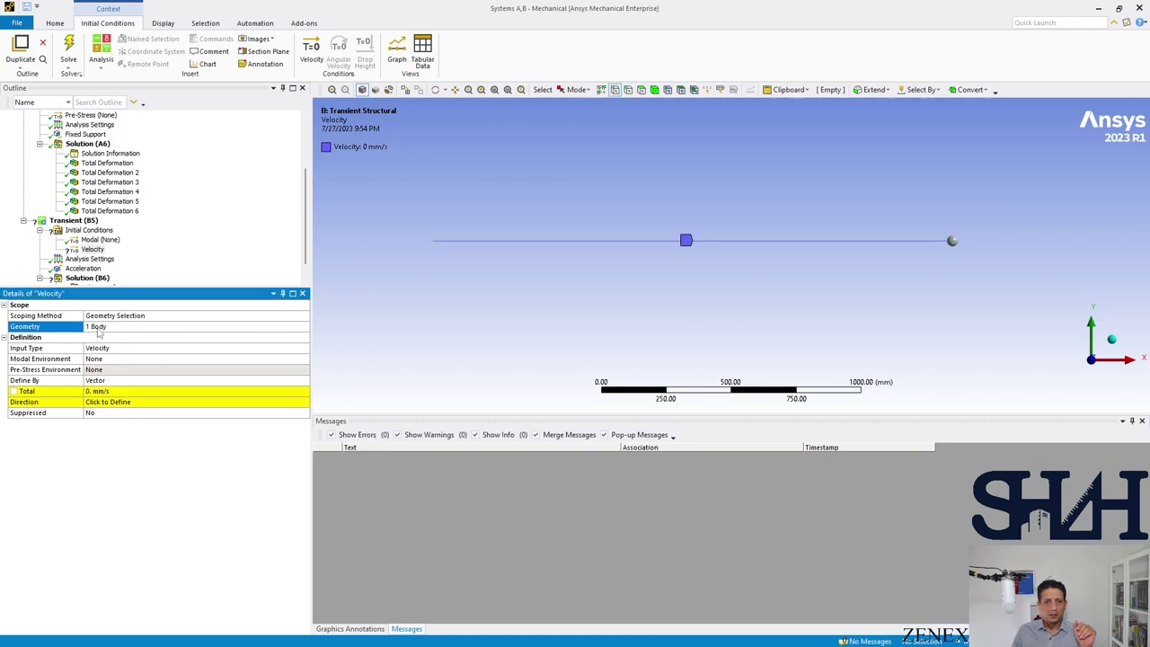
pyautogui.click(105, 328)
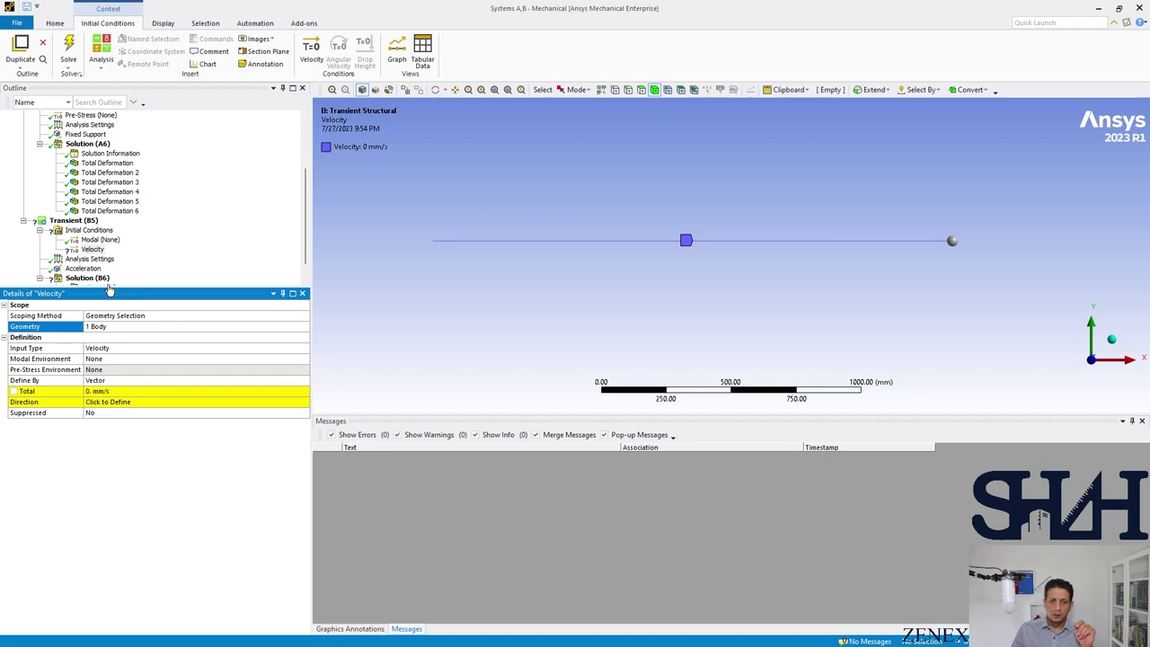
# Define the initial velocity by components with a Y component of 200 mm/s
pyautogui.doubleClick(107, 383)
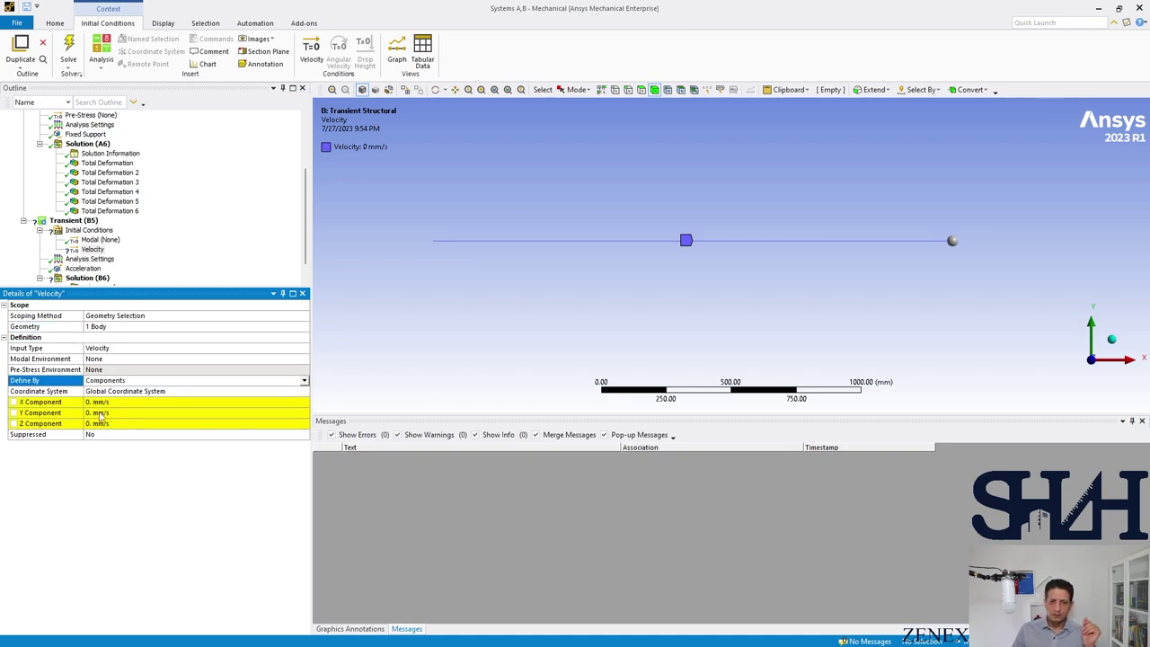
pyautogui.click(100, 412)
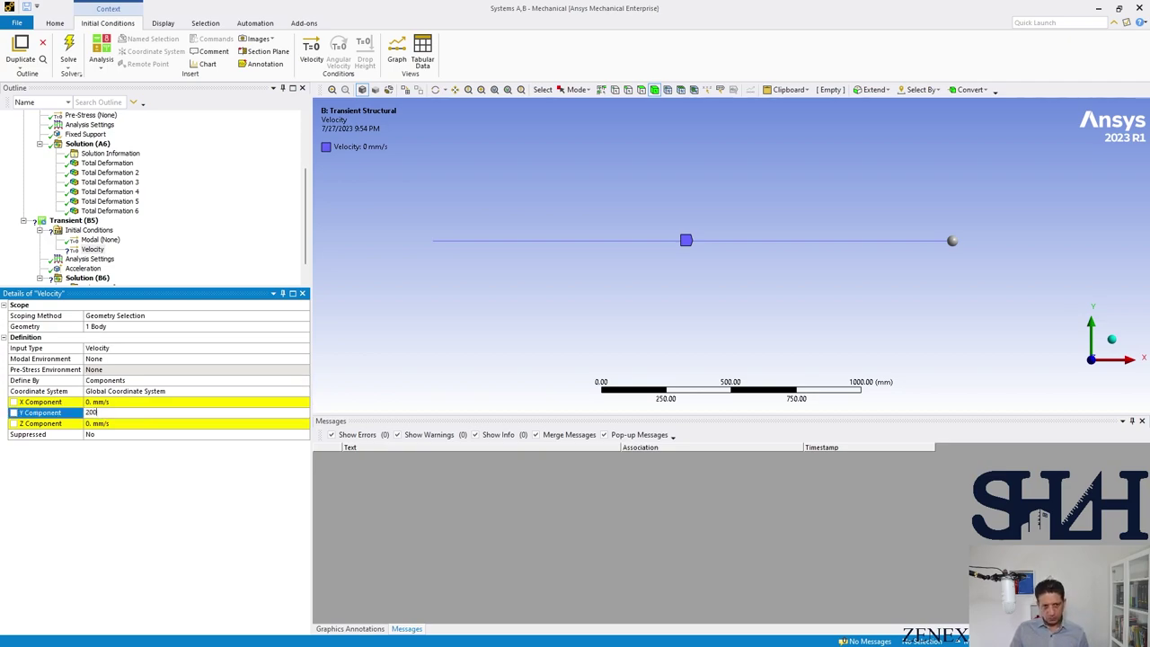
pyautogui.write('200')
pyautogui.press('Return')
# Open the transient Analysis Settings to examine the damping controls offered without a linked modal environment
pyautogui.scroll(-1, 90, 241)
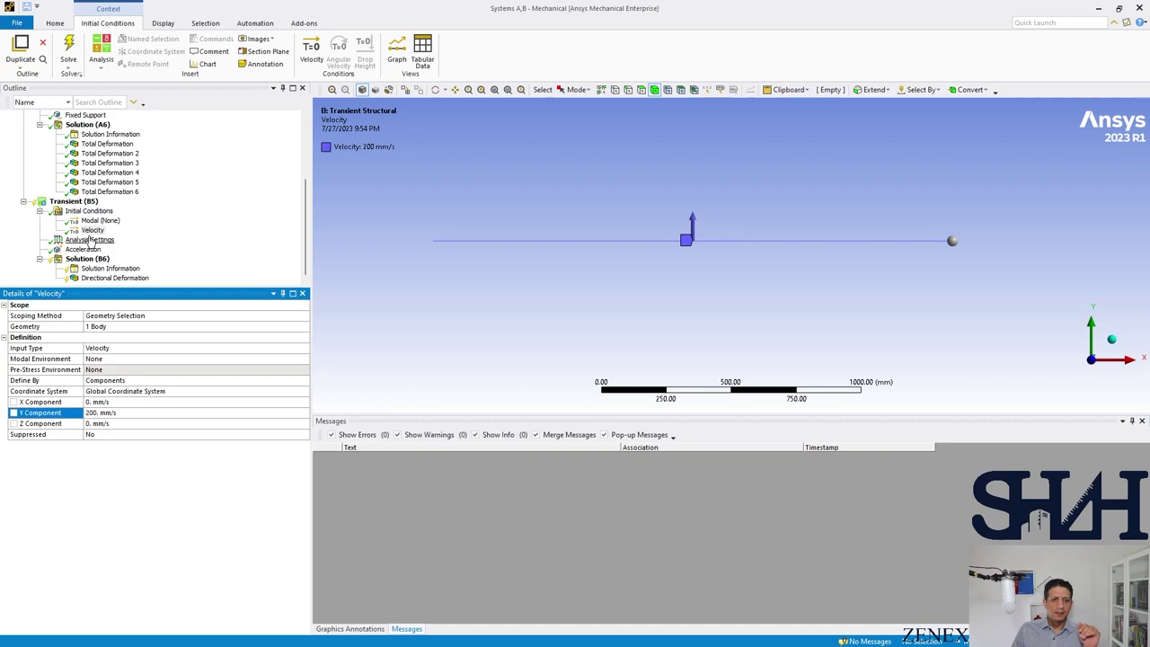
pyautogui.click(91, 240)
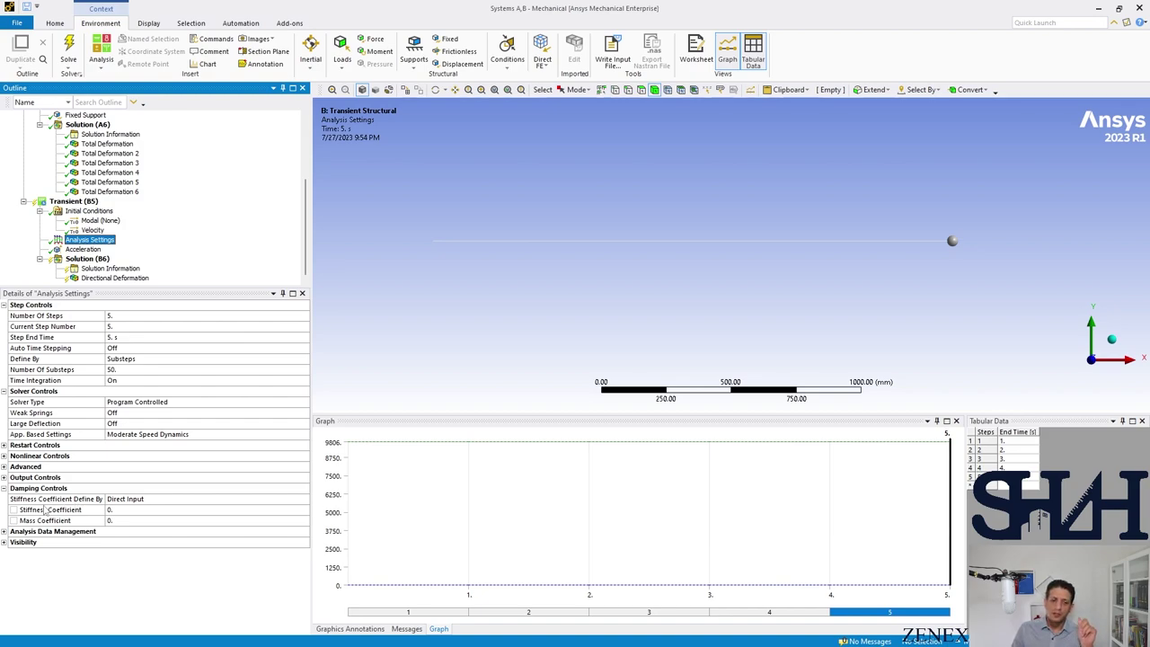
# Examine the options for defining the stiffness coefficient in the damping controls, keeping Direct Input
pyautogui.click(135, 501)
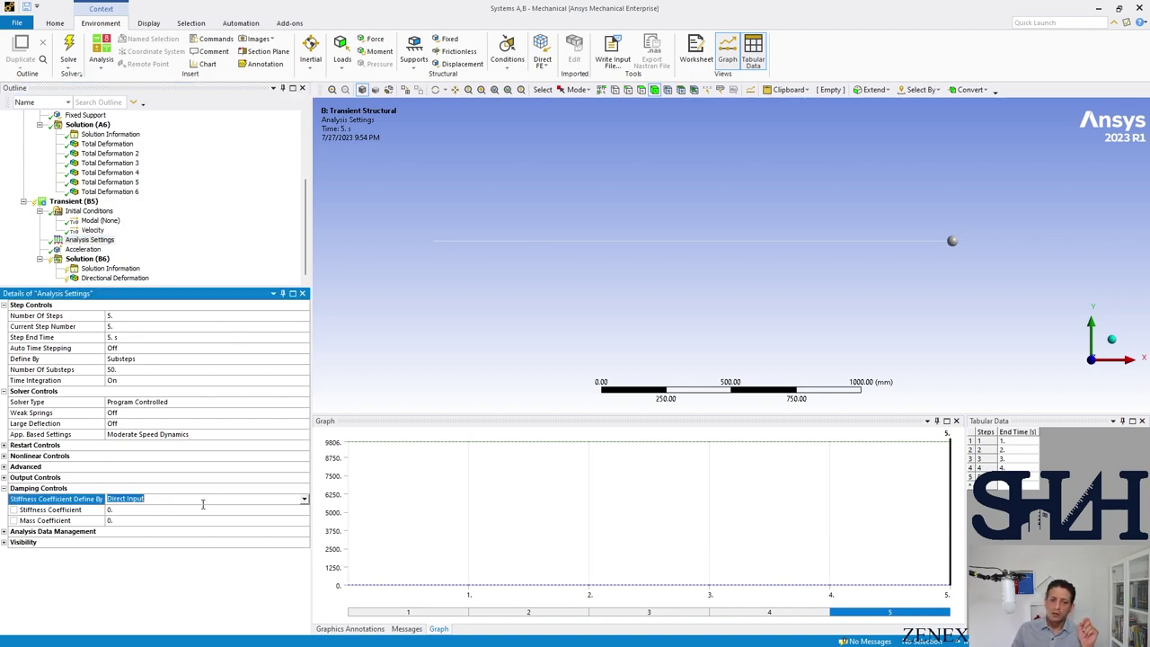
pyautogui.click(304, 501)
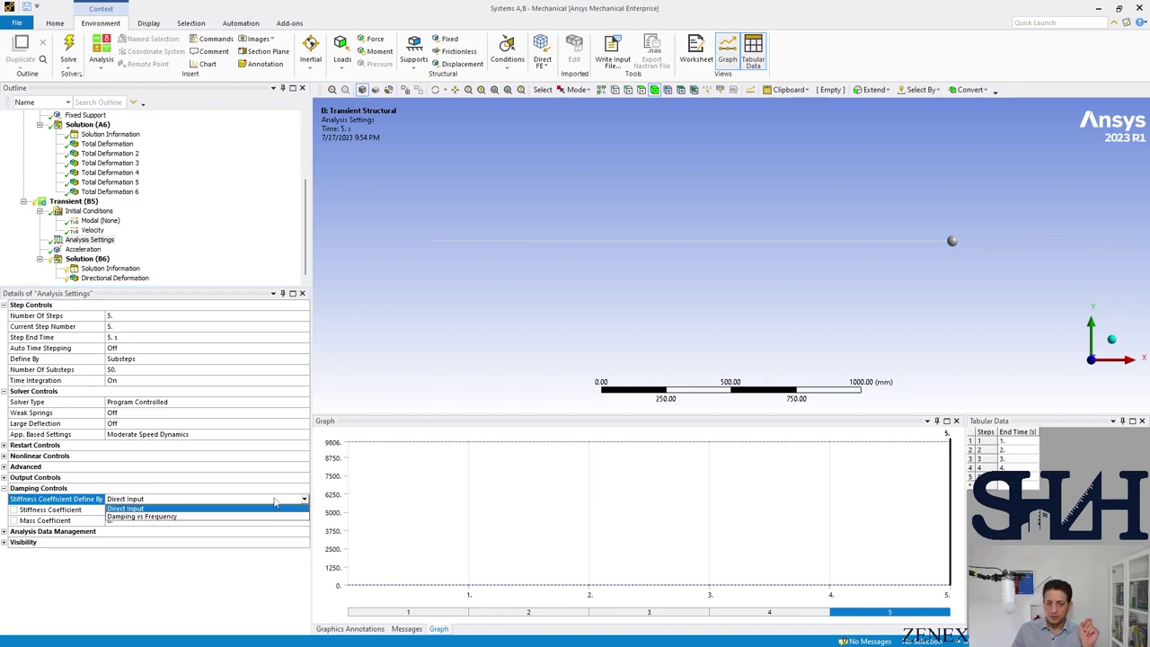
pyautogui.click(275, 500)
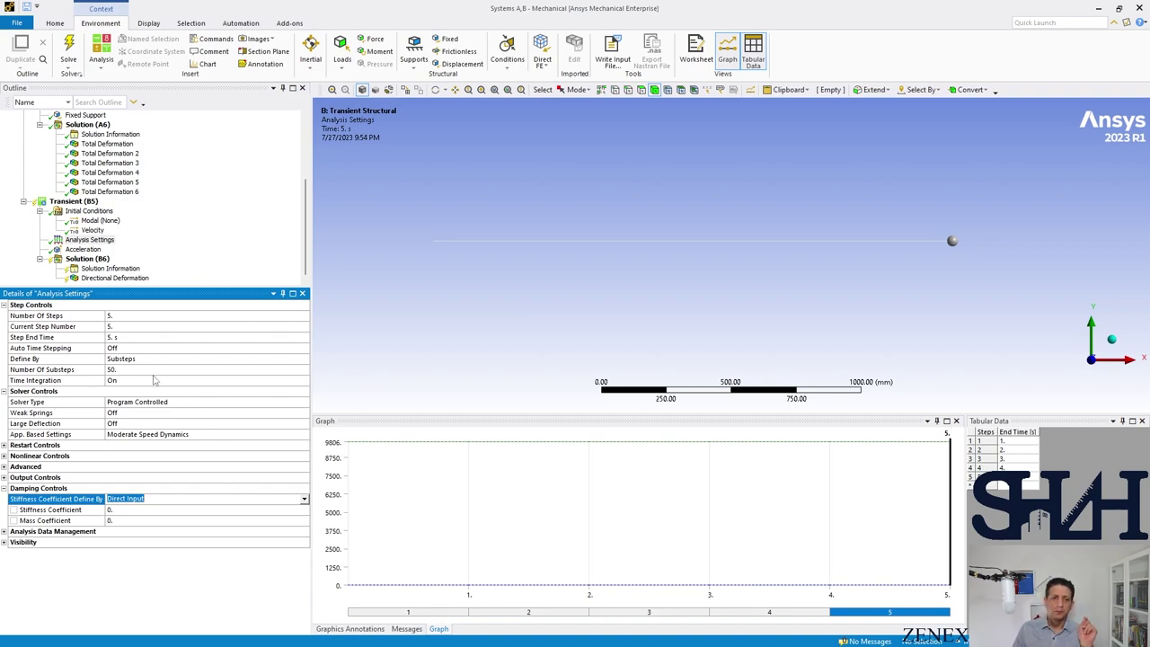
# Delete the Velocity initial condition from the transient analysis
pyautogui.click(93, 230)
pyautogui.rightClick(93, 231)
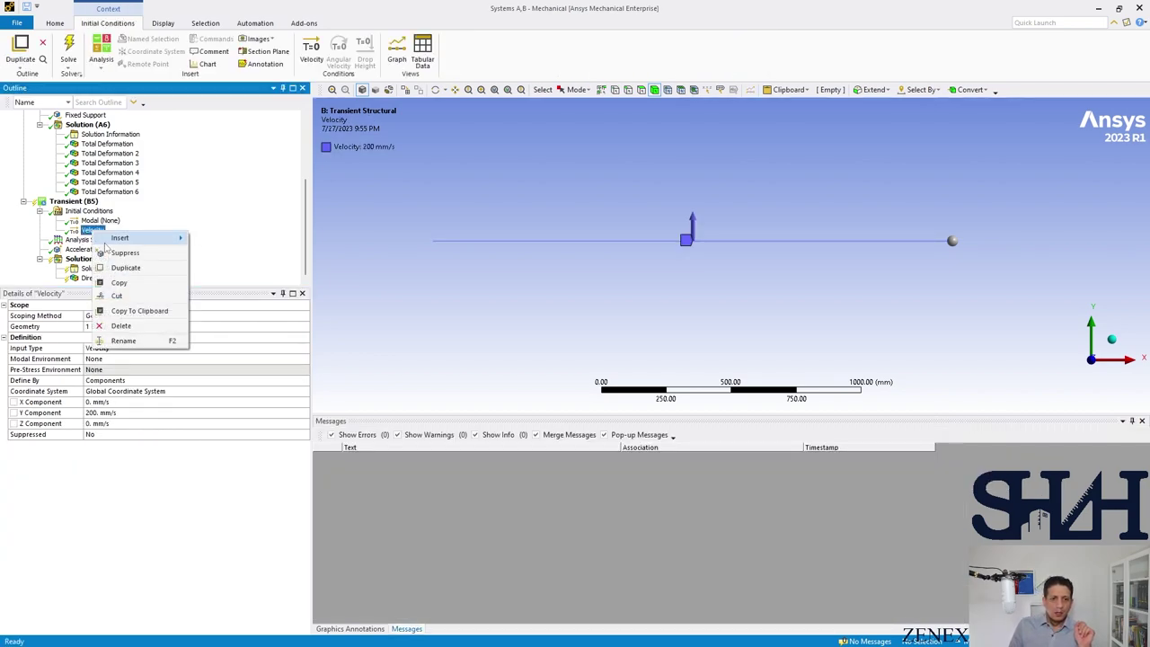
pyautogui.click(118, 325)
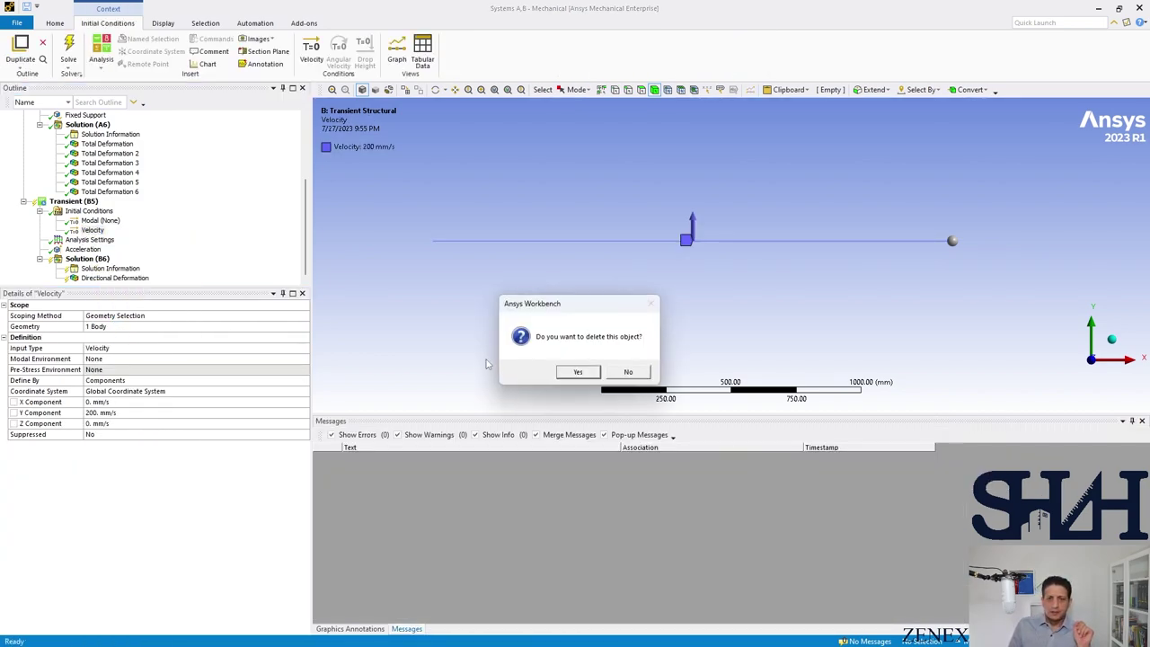
pyautogui.click(578, 372)
# Link the transient analysis's initial conditions to the Modal environment again
pyautogui.click(100, 230)
pyautogui.click(112, 316)
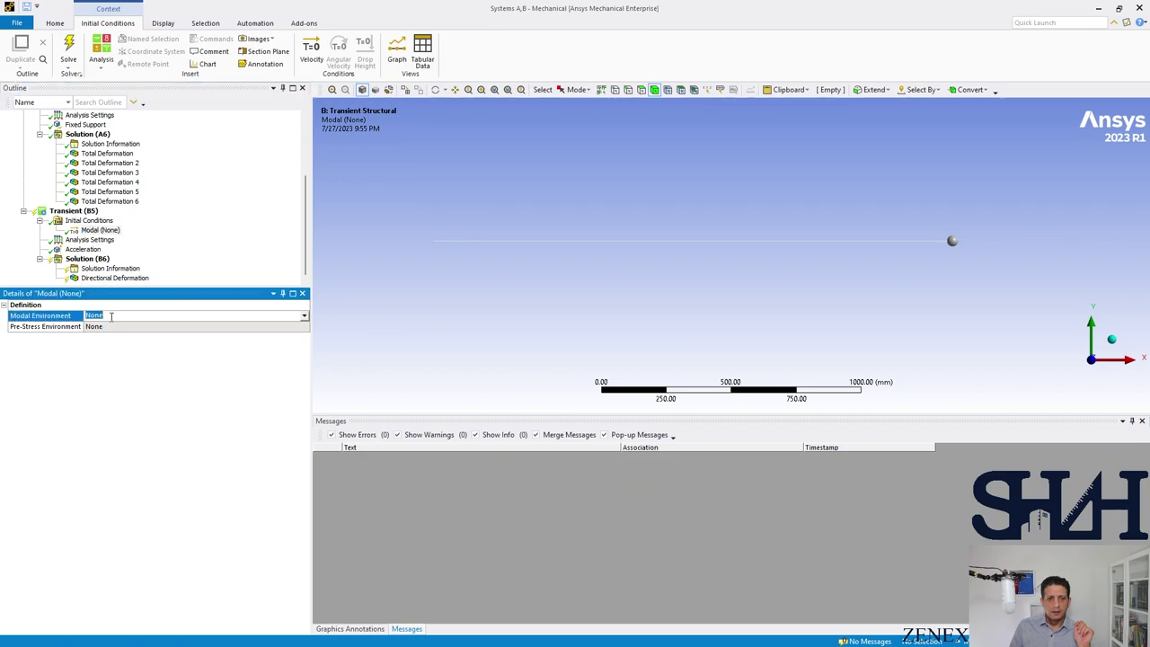
pyautogui.click(304, 315)
pyautogui.click(99, 326)
# Solve the transient analysis and play the Y-axis directional deformation animation, stopping it after viewing the beam's response
pyautogui.rightClick(88, 269)
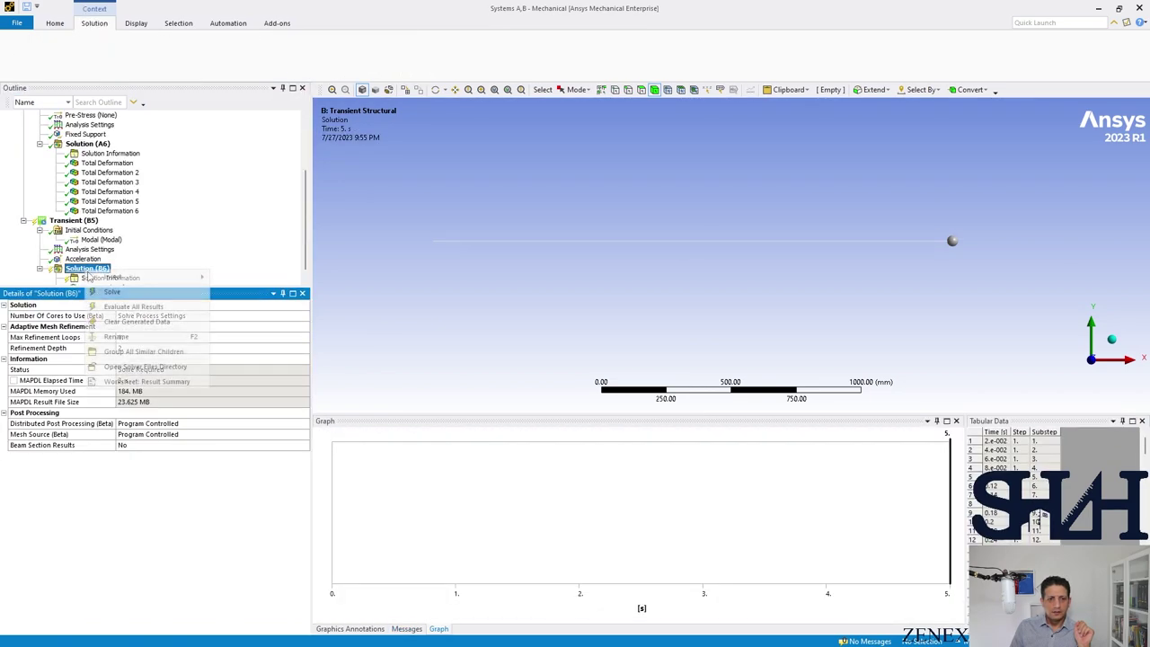
pyautogui.click(110, 292)
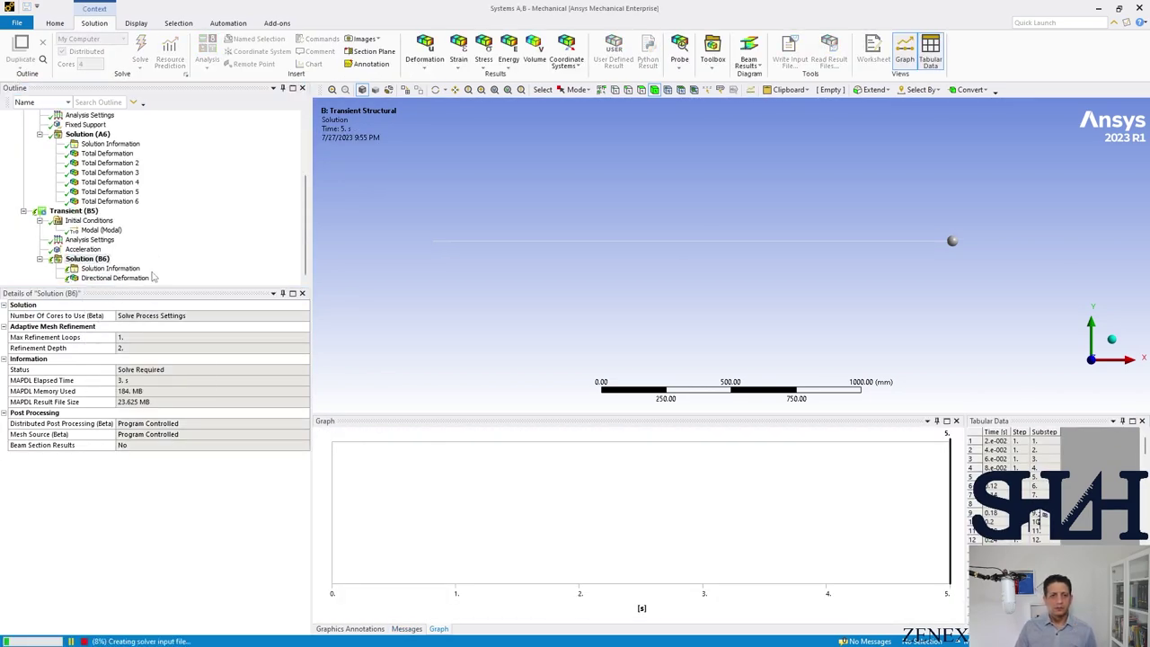
pyautogui.click(384, 435)
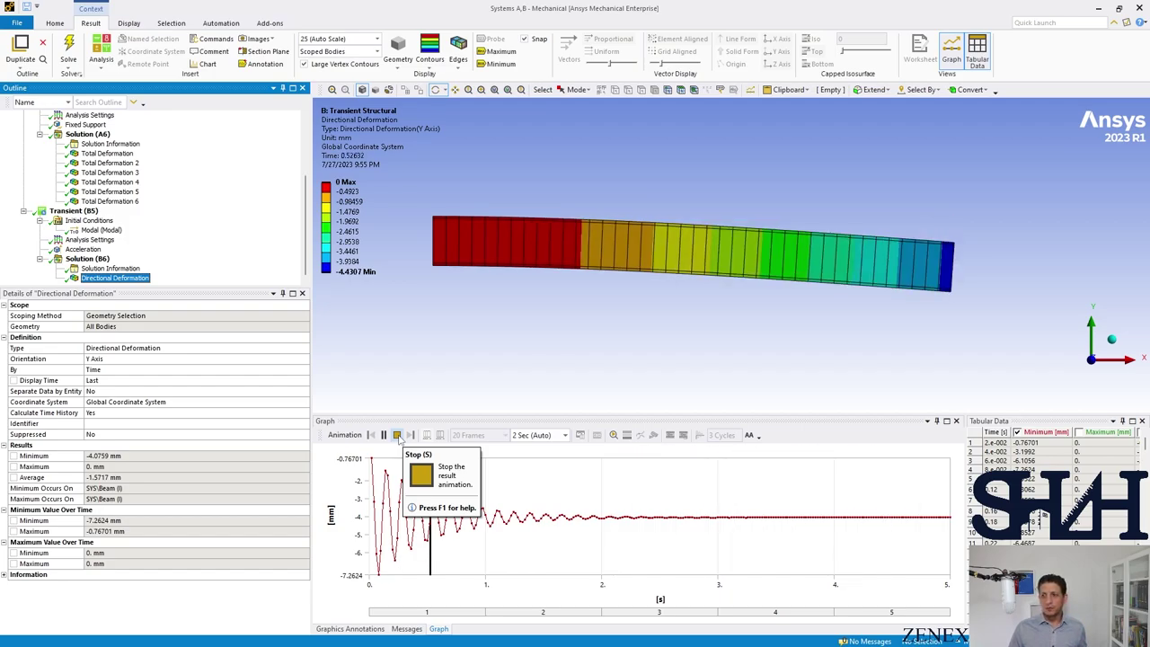
pyautogui.click(398, 436)
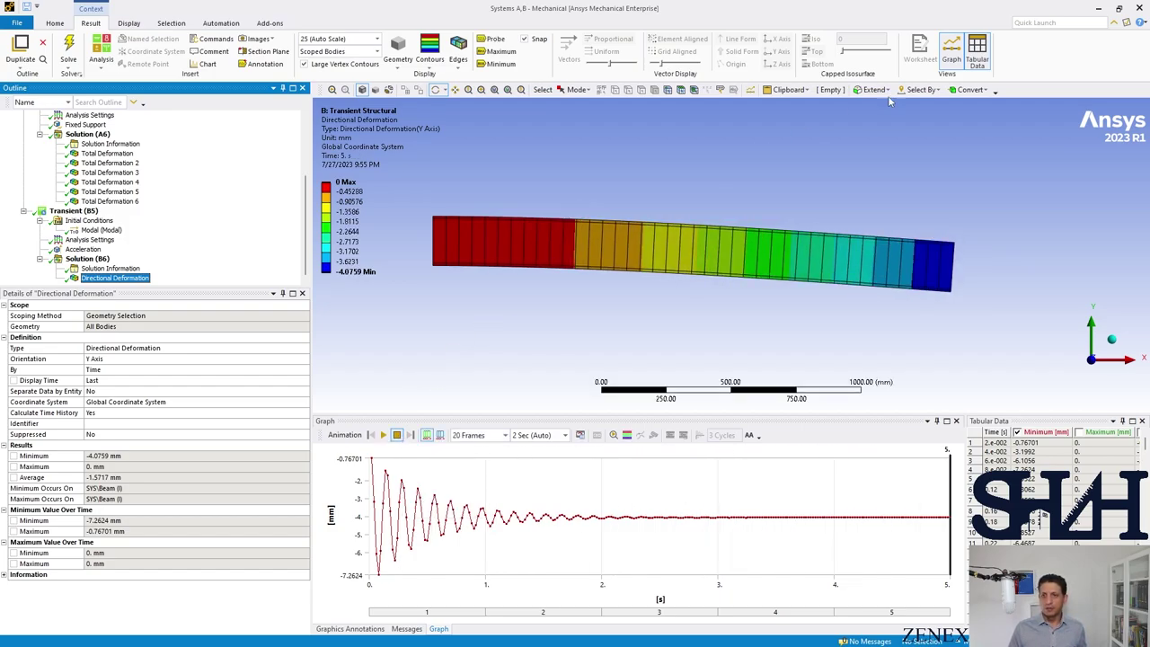